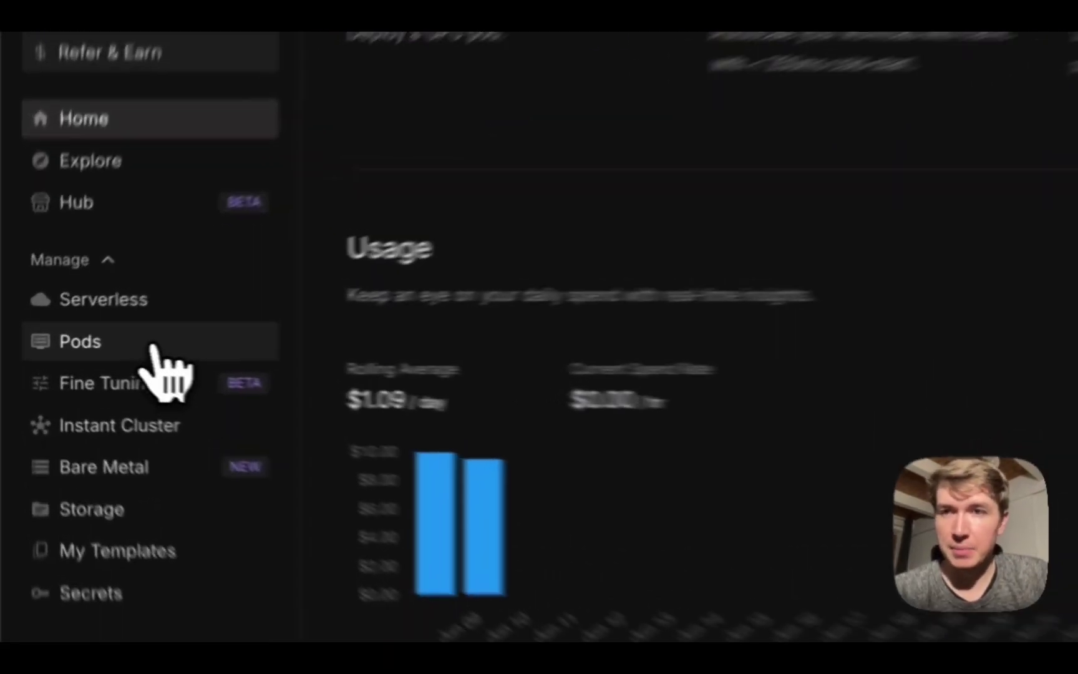
Open the pod deployment page, compare the available GPUs, and choose the L40S with 48 GB VRAM
click(154, 349)
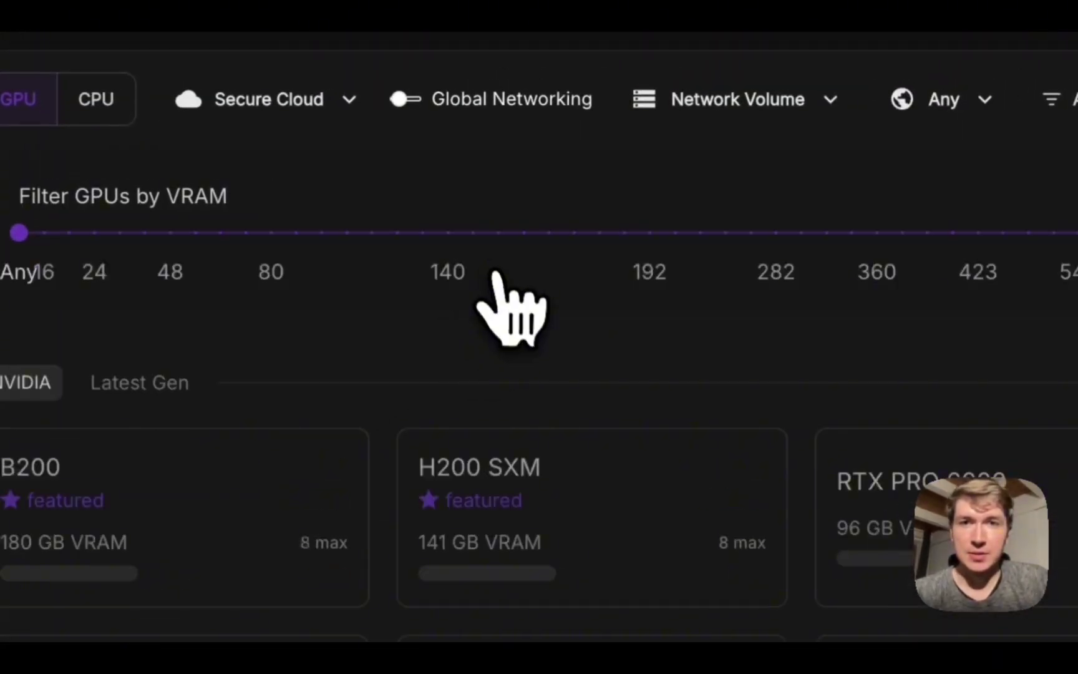
scroll(623, 412, down, 2)
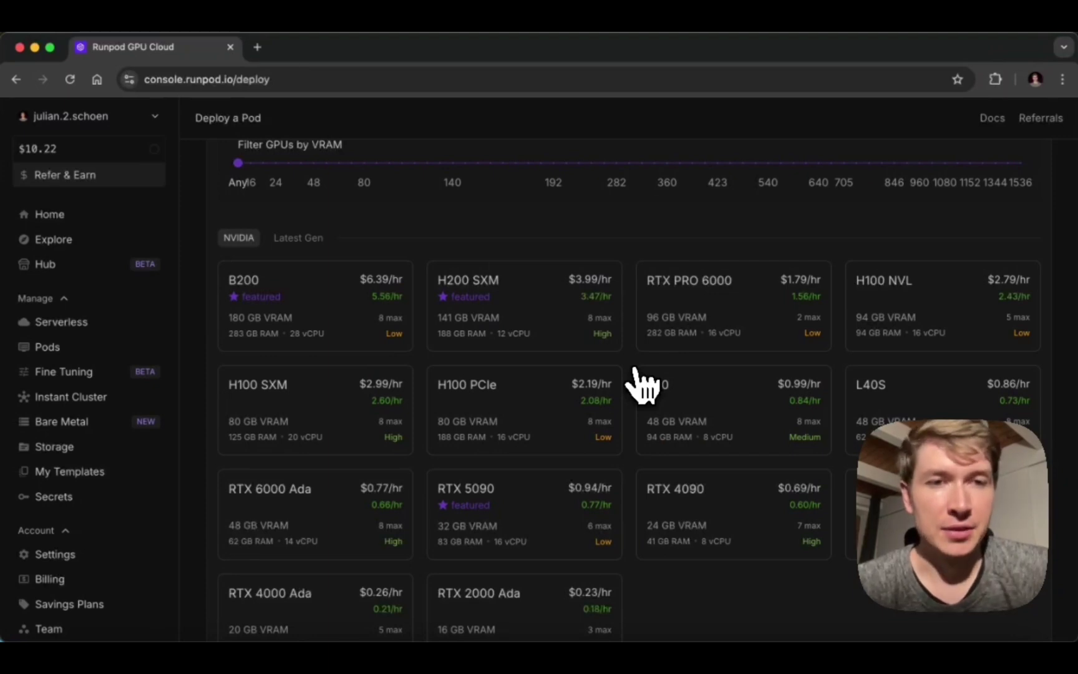
scroll(635, 372, up, 2)
scroll(635, 371, down, 4)
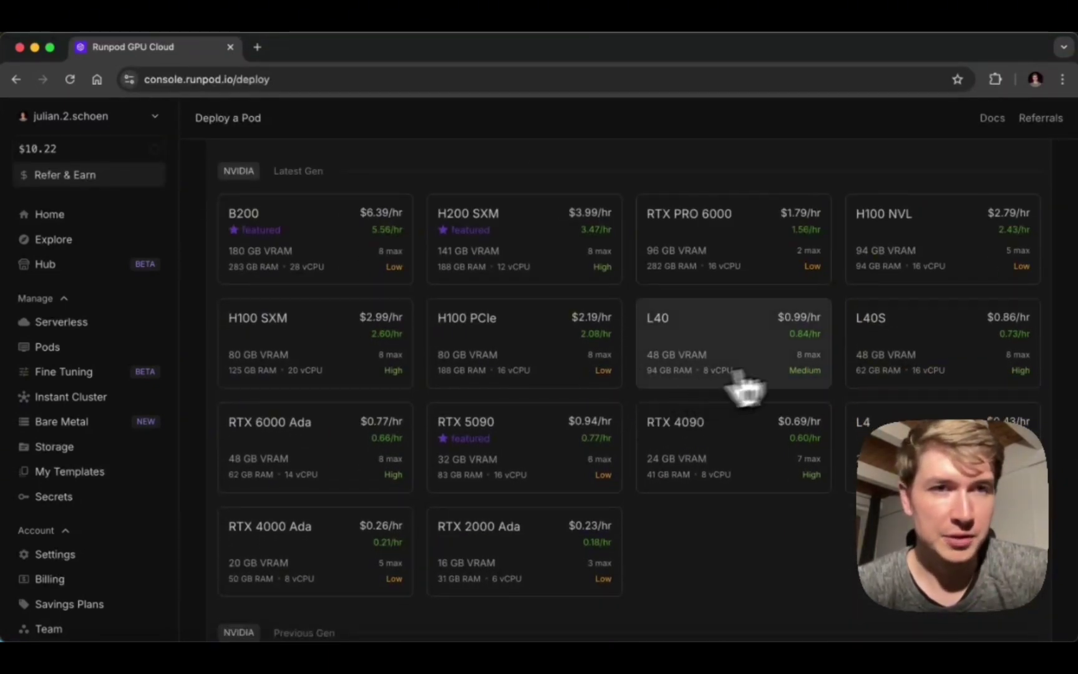
mouse_move(953, 343)
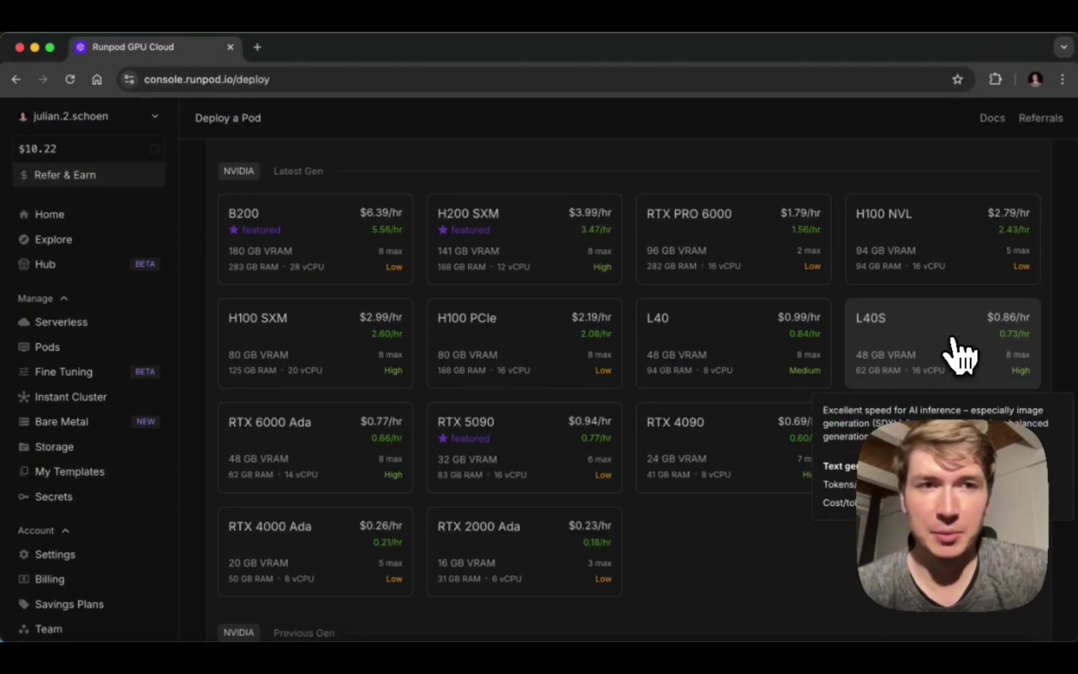
scroll(924, 357, down, 2)
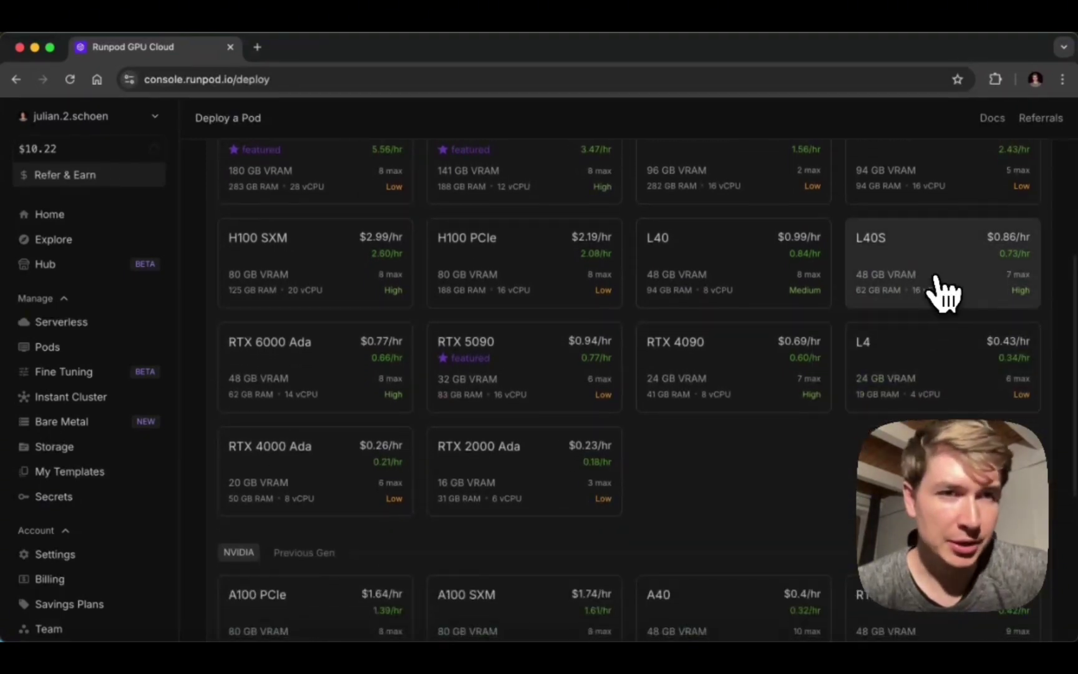
mouse_move(940, 285)
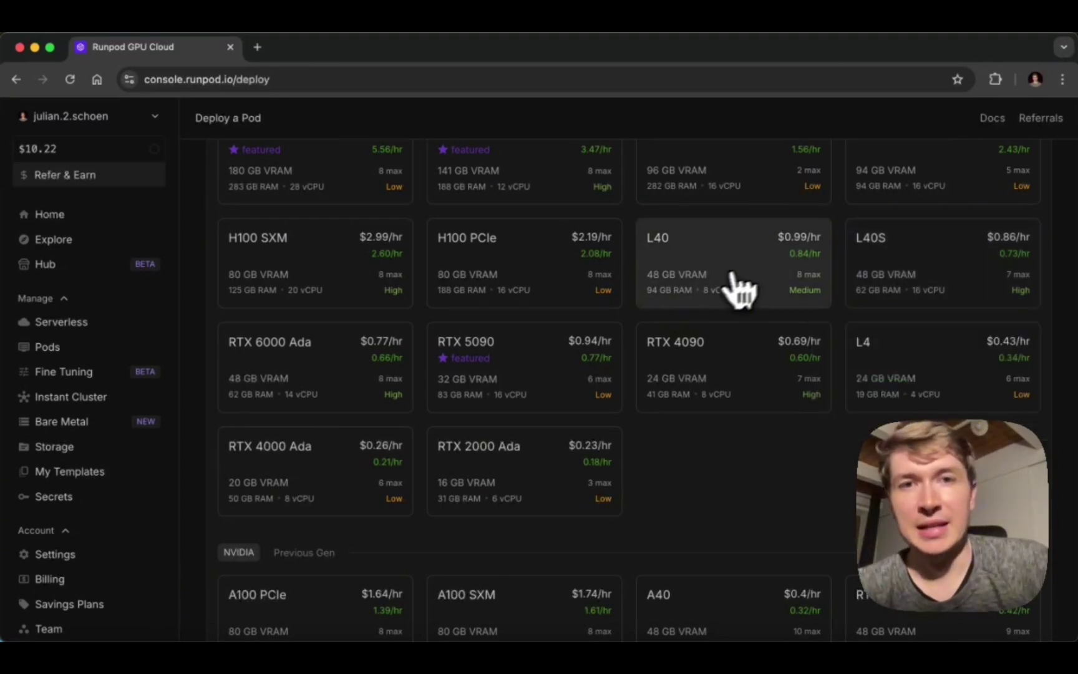
mouse_move(545, 279)
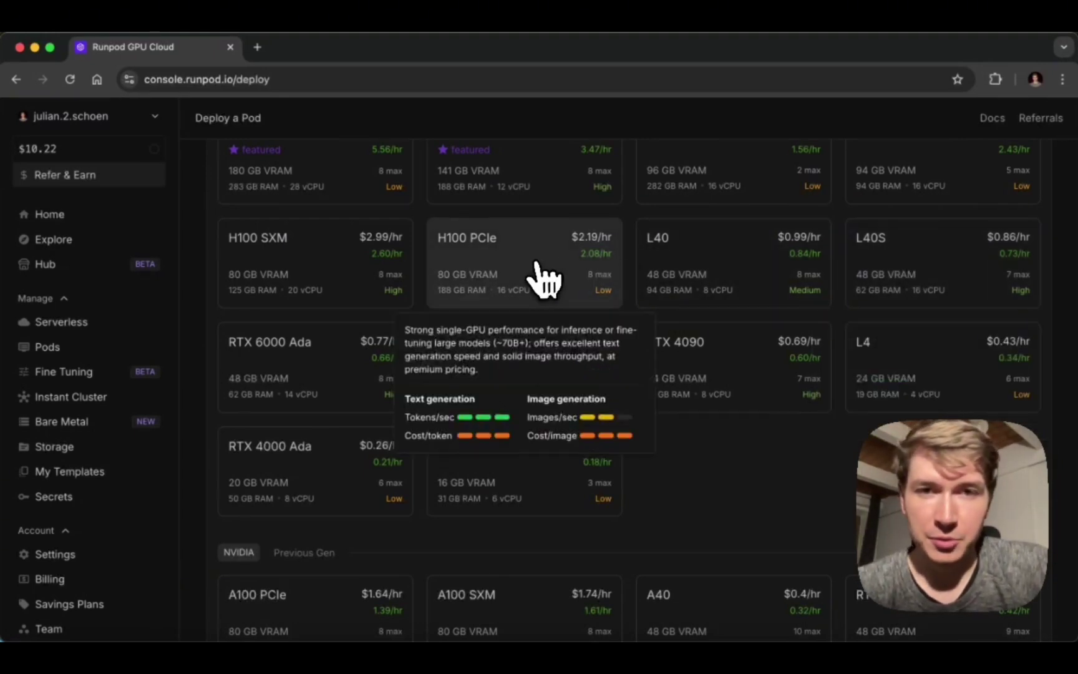
mouse_move(367, 265)
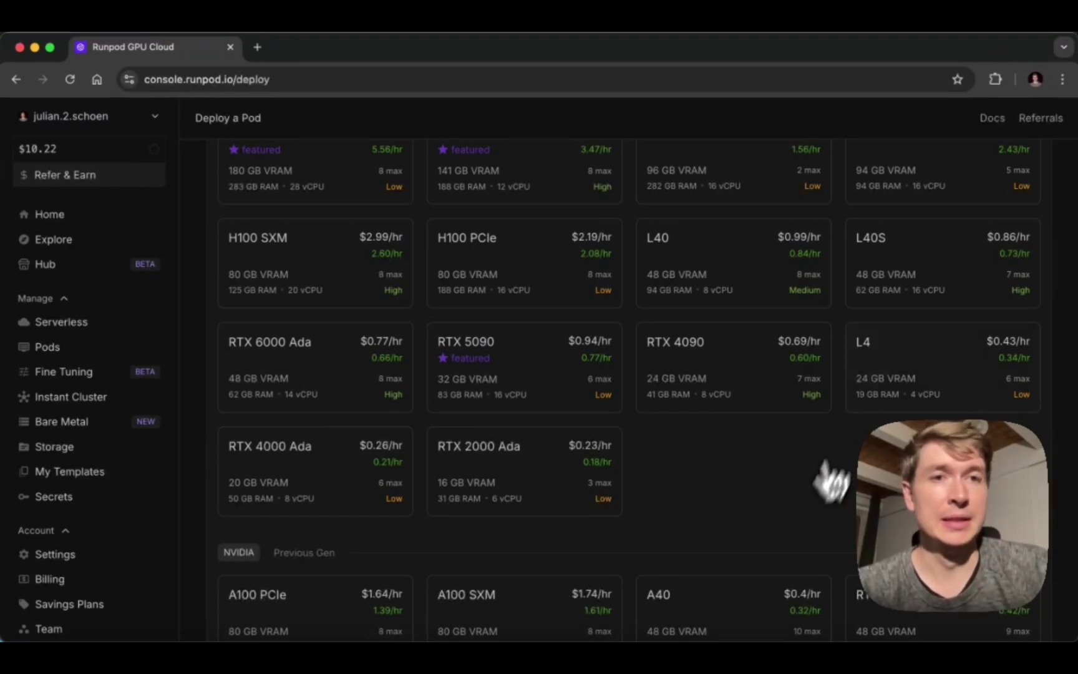
click(936, 278)
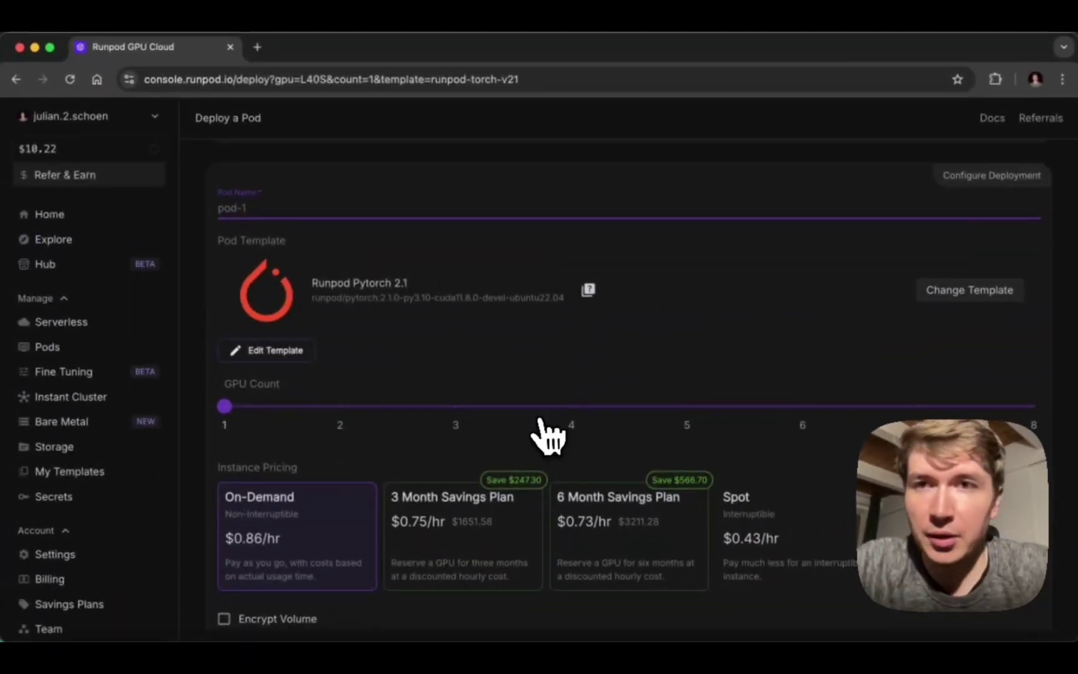
Name the pod flux-pod and change its template to Flux.1-Dev-ComfyUI by Camenduru, searching the templates for flux
text(flux-pod)
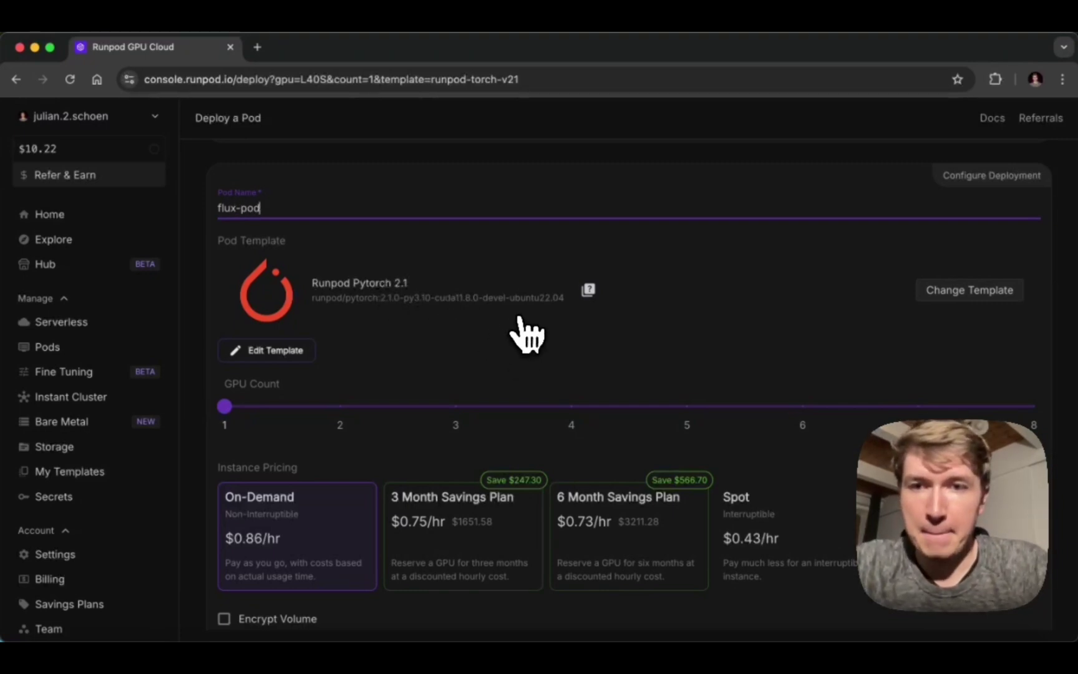
scroll(527, 337, down, 1)
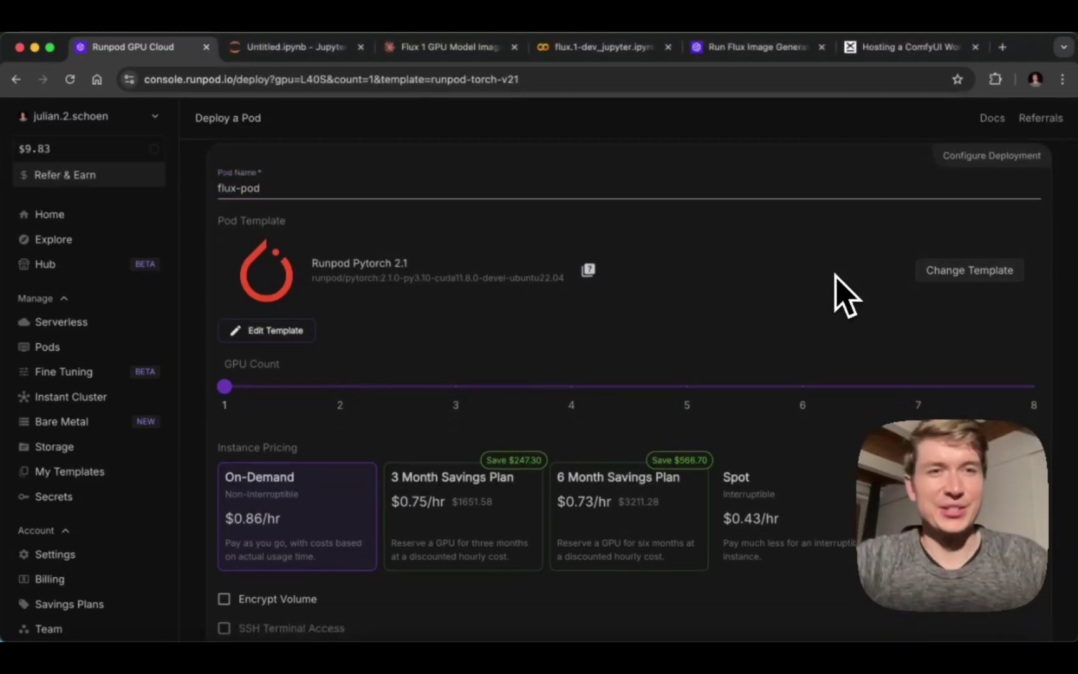
click(945, 280)
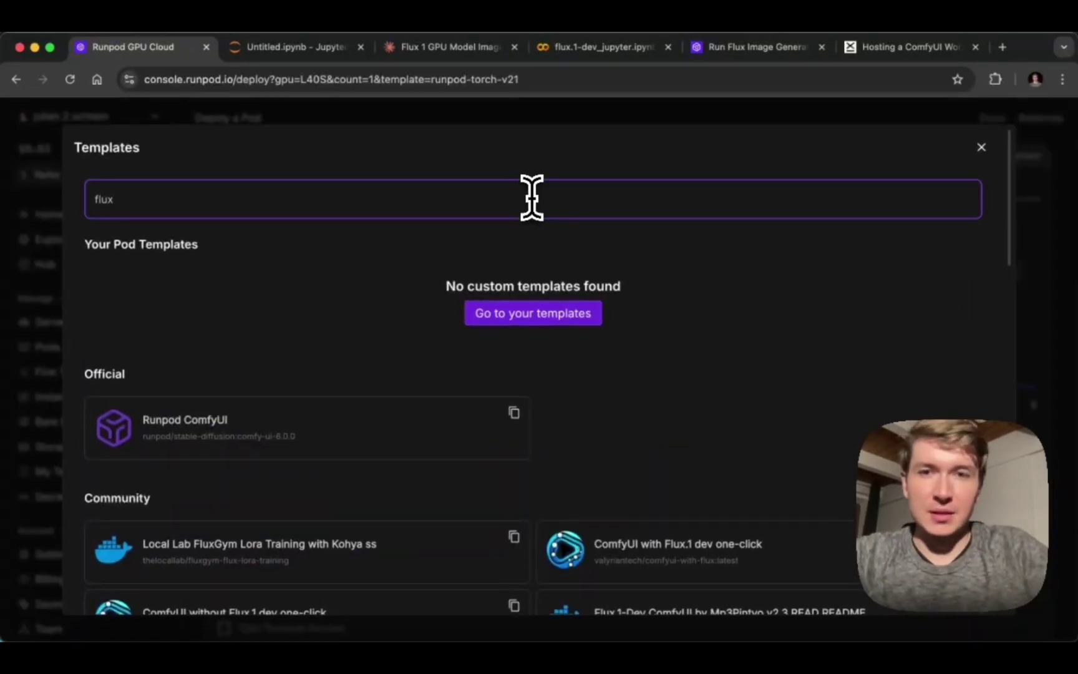
scroll(531, 197, down, 5)
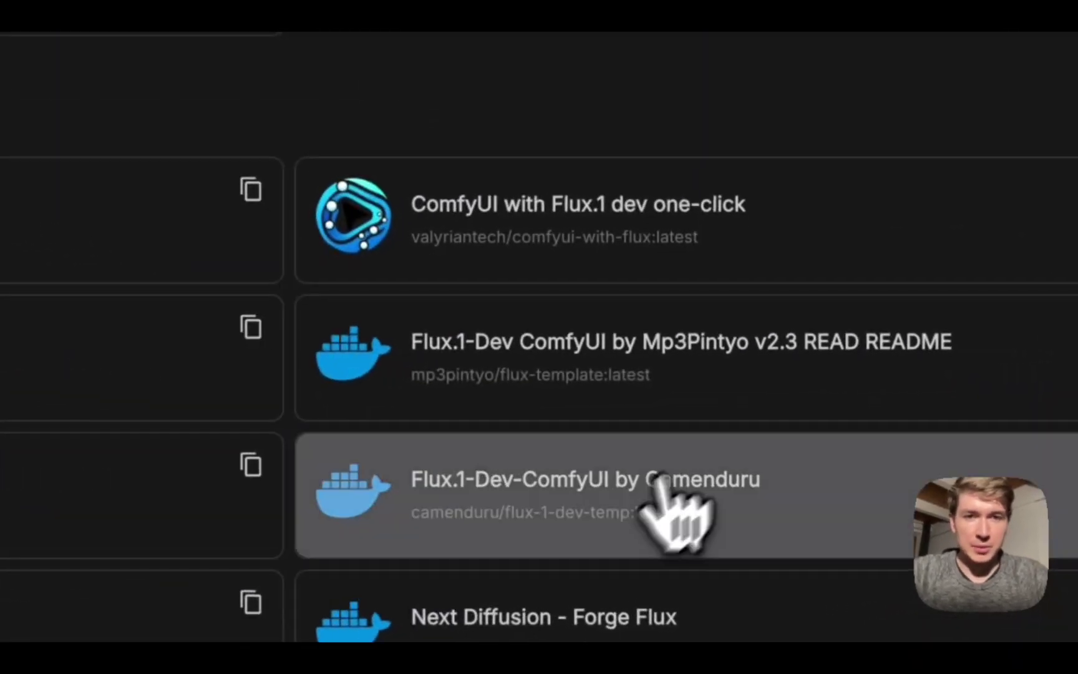
click(711, 475)
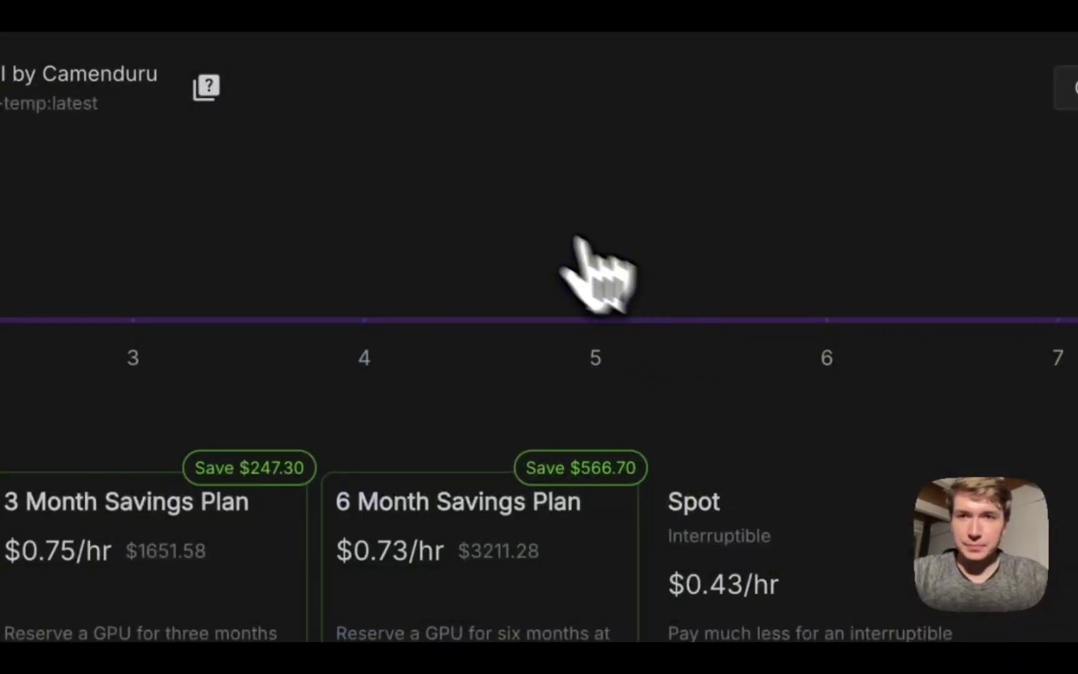
Override the pod template's container disk and volume disk sizes with 100 GB each
scroll(585, 341, down, 5)
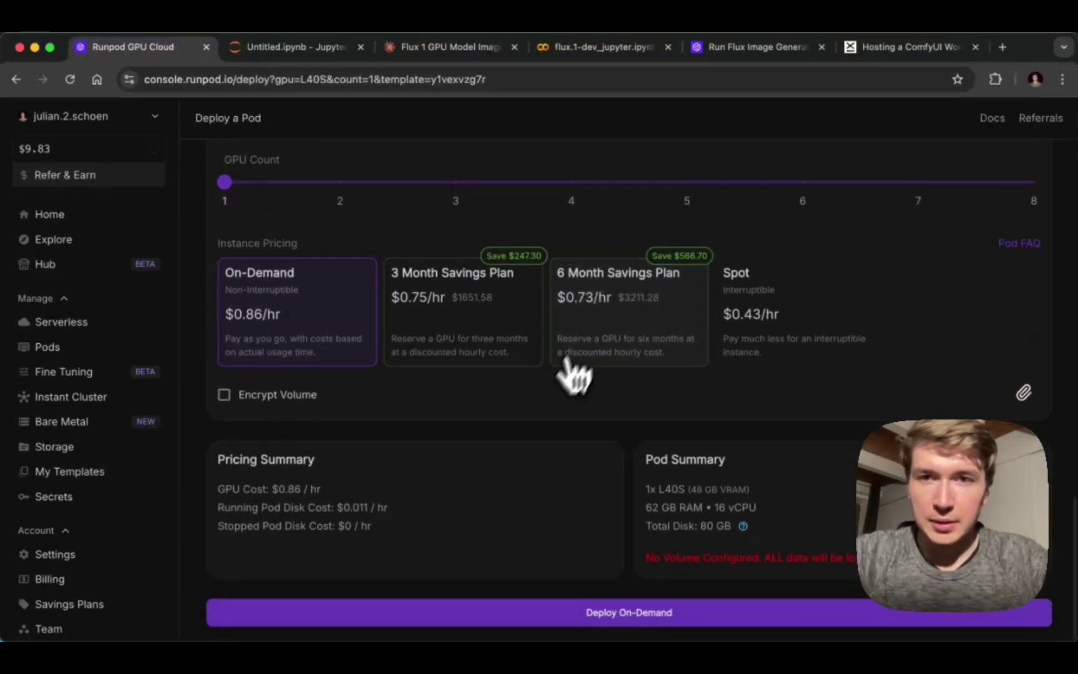
scroll(686, 418, up, 5)
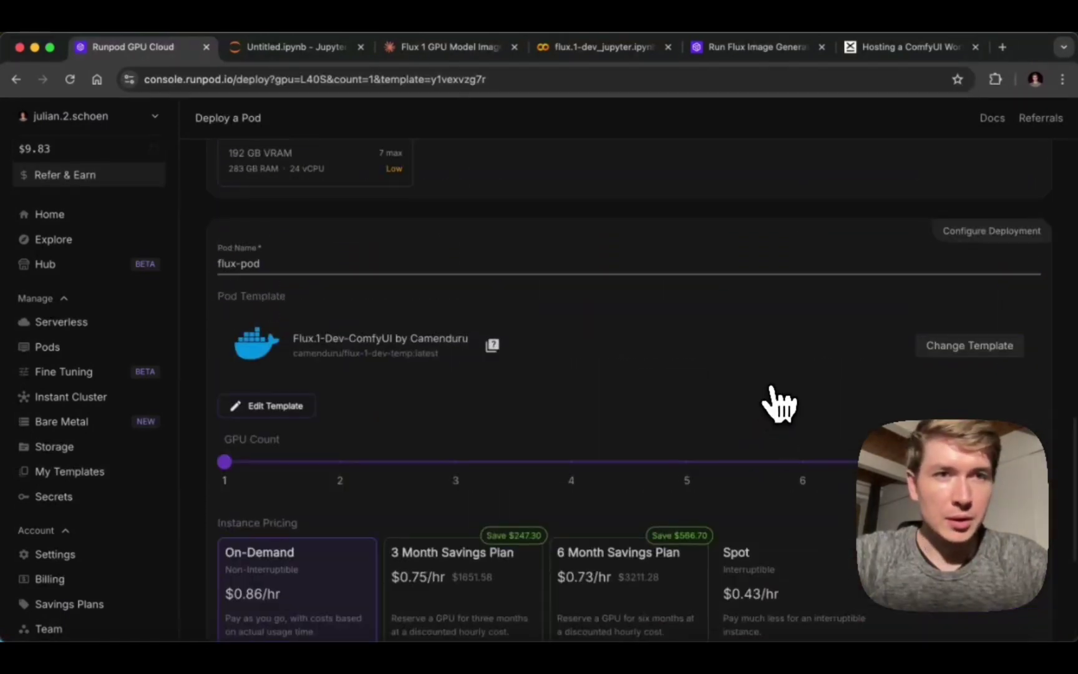
scroll(687, 300, up, 1)
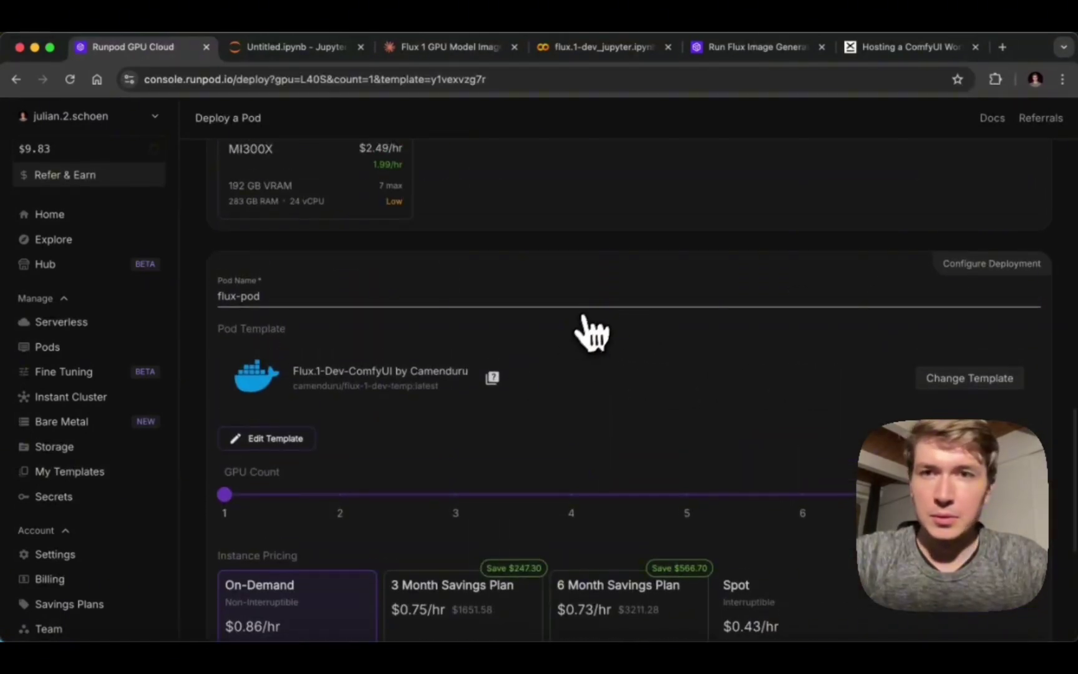
scroll(561, 349, up, 3)
scroll(412, 436, down, 6)
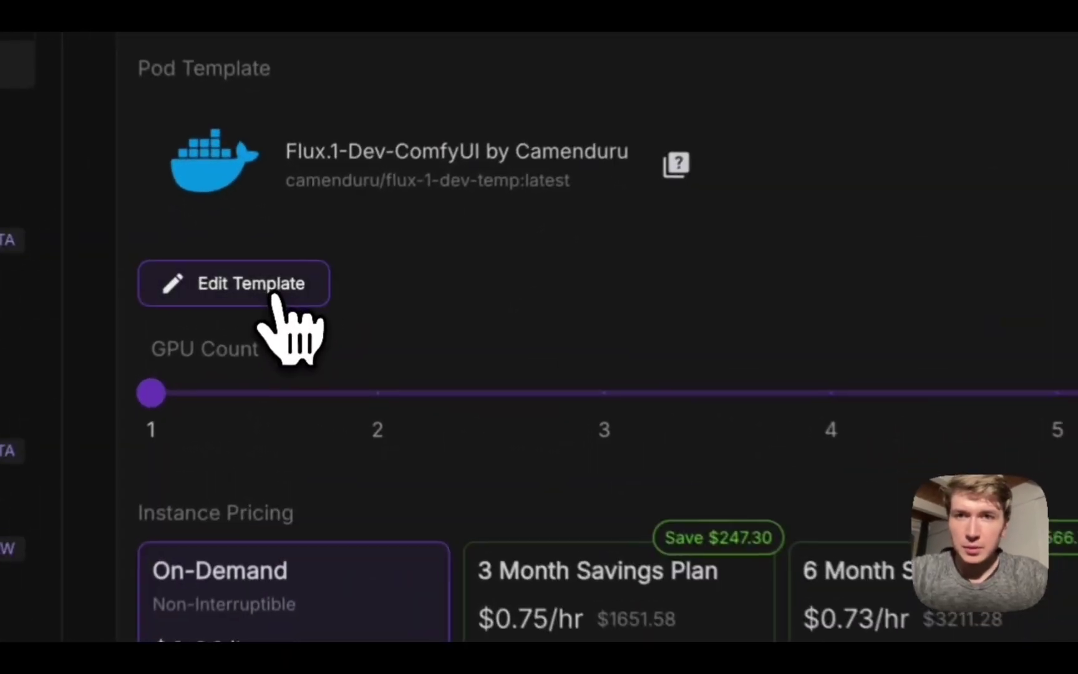
click(273, 294)
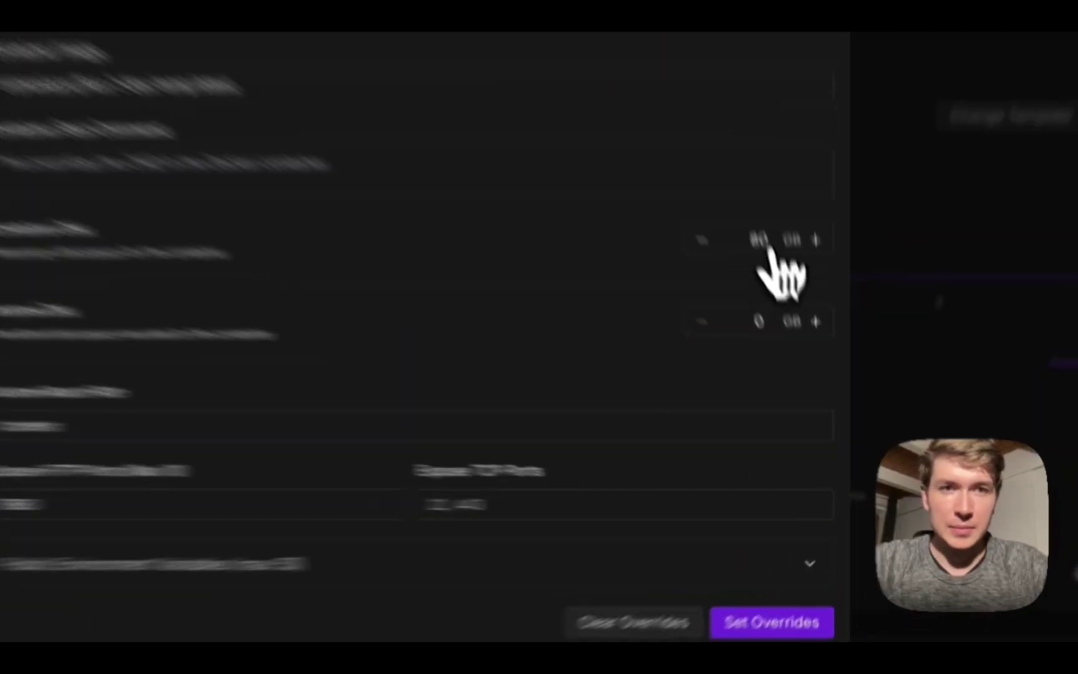
double_click(791, 315)
text(100)
double_click(727, 241)
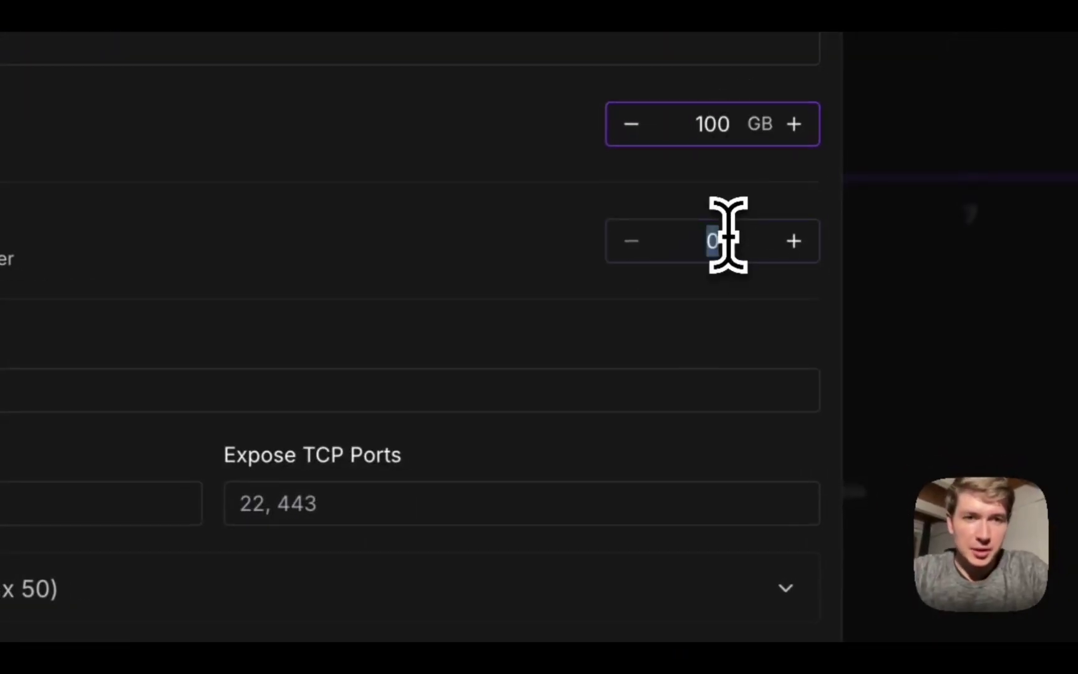
text(100)
click(585, 310)
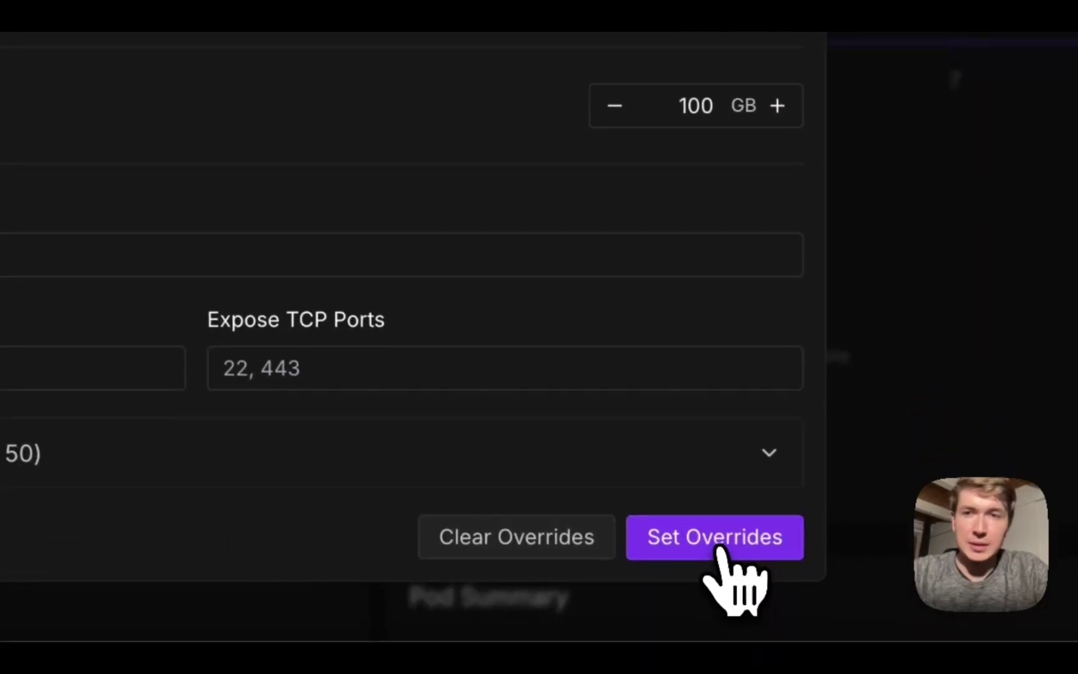
click(718, 548)
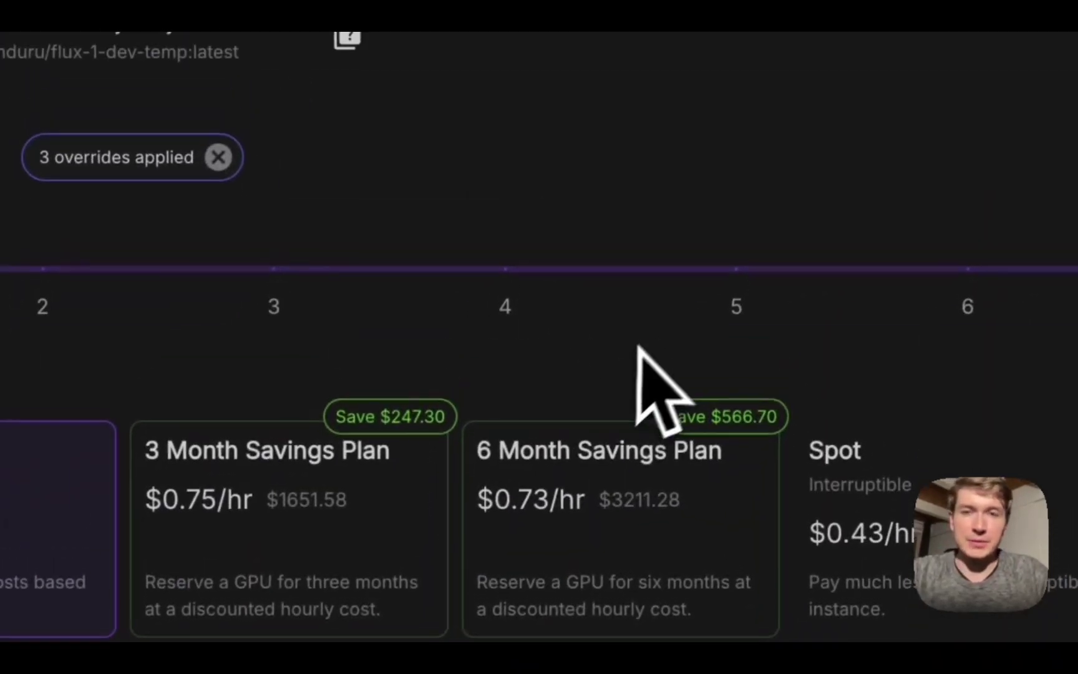
Deploy the flux-pod with On-Demand pricing and expand its details to follow the startup logs
scroll(693, 399, down, 2)
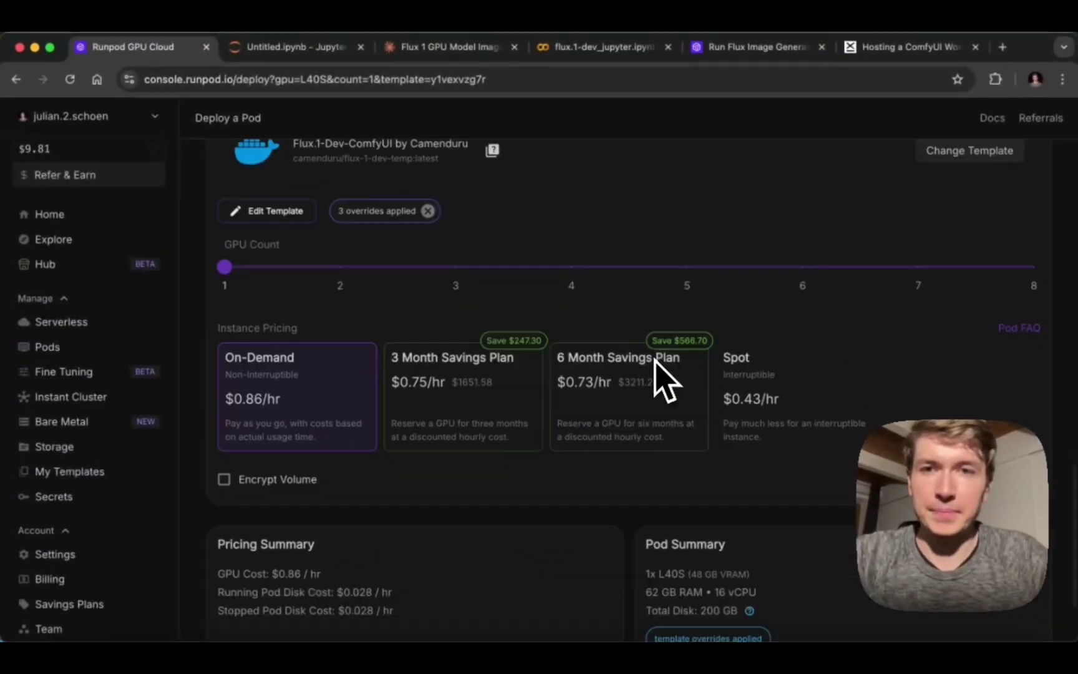
scroll(655, 361, down, 2)
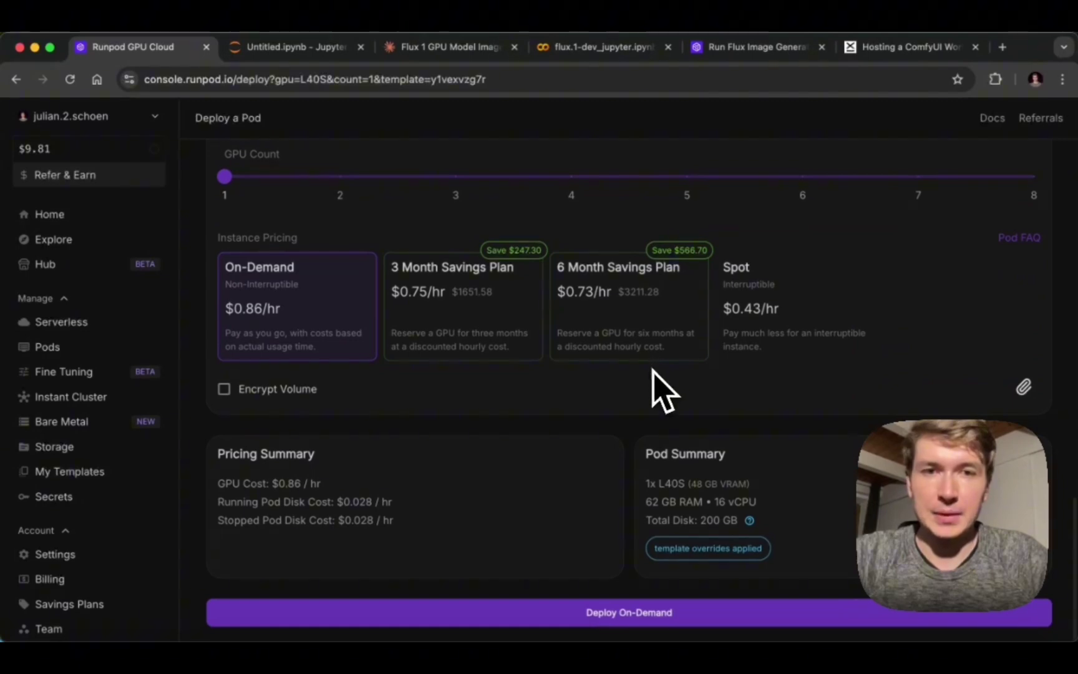
click(649, 614)
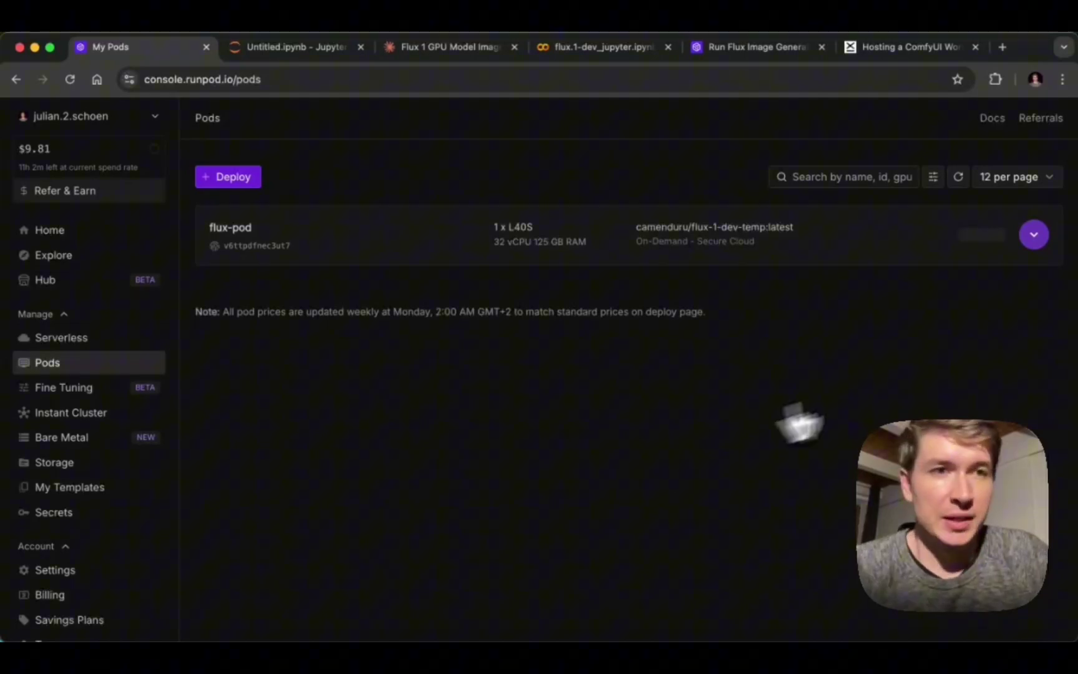
click(1035, 235)
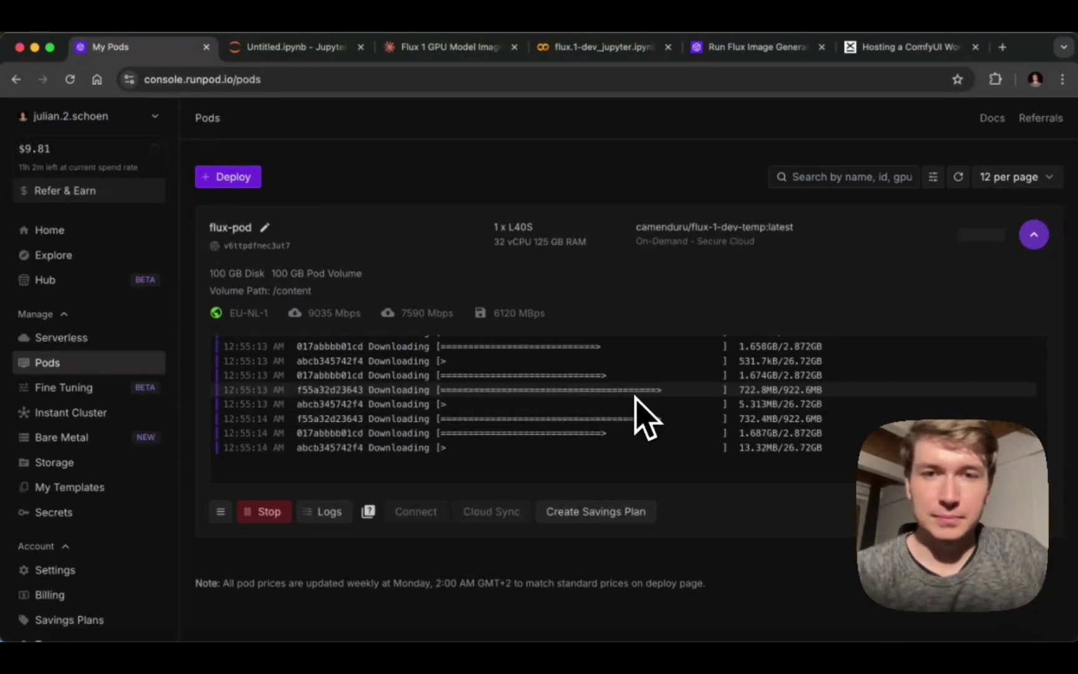
scroll(643, 415, up, 3)
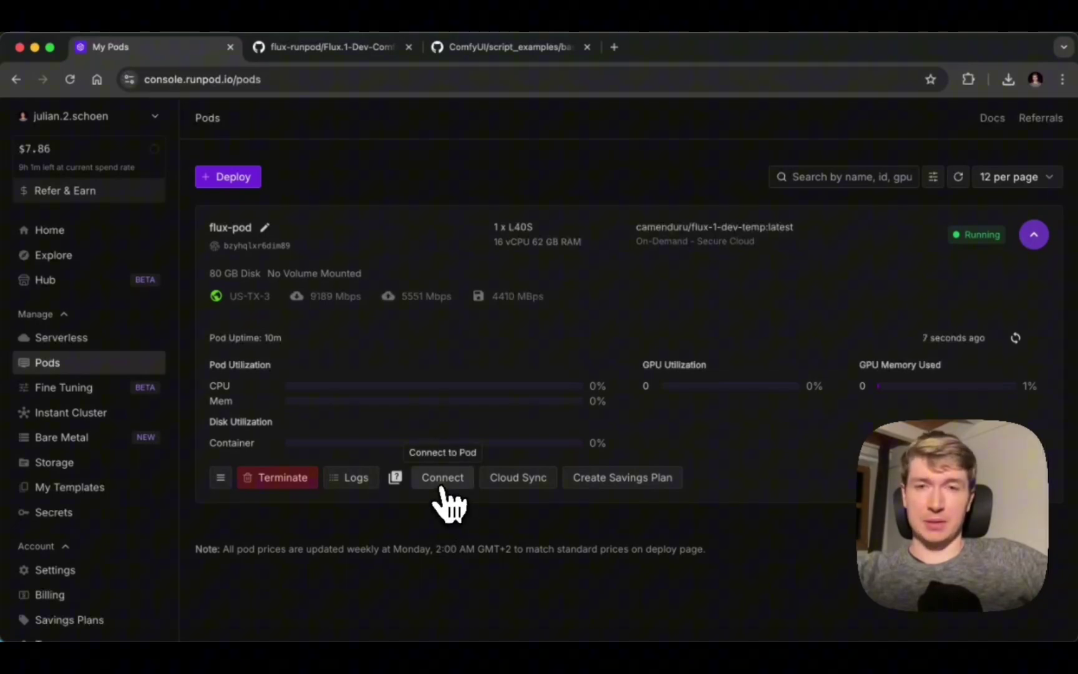
Connect to the running pod's HTTP service on port 7860 and add a blank workflow in ComfyUI
click(442, 482)
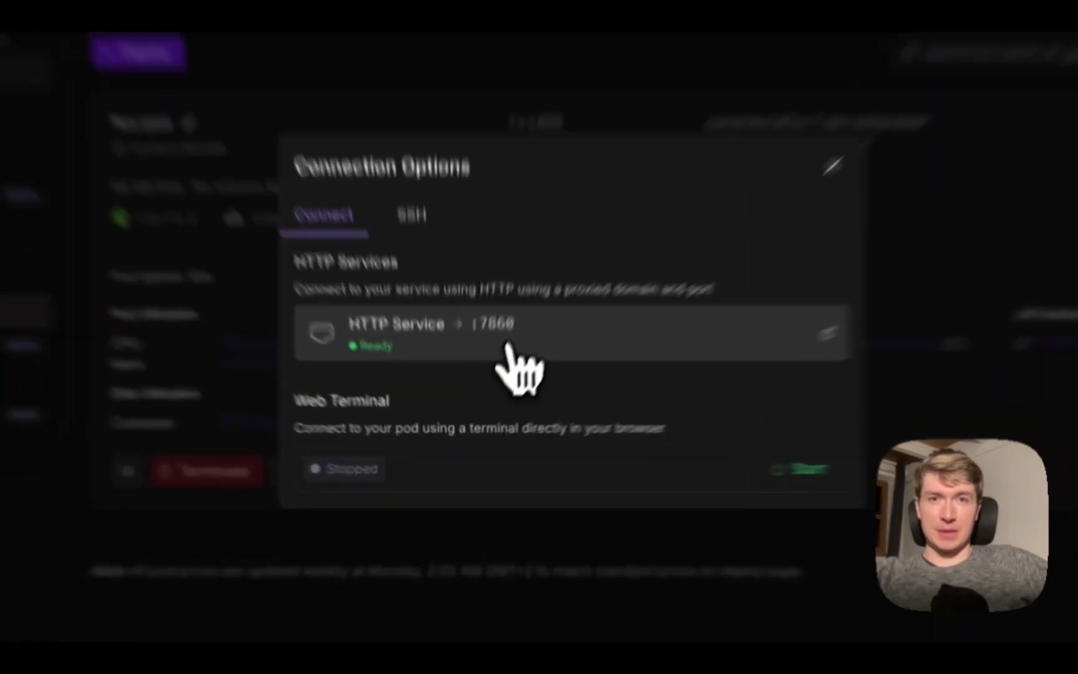
click(495, 388)
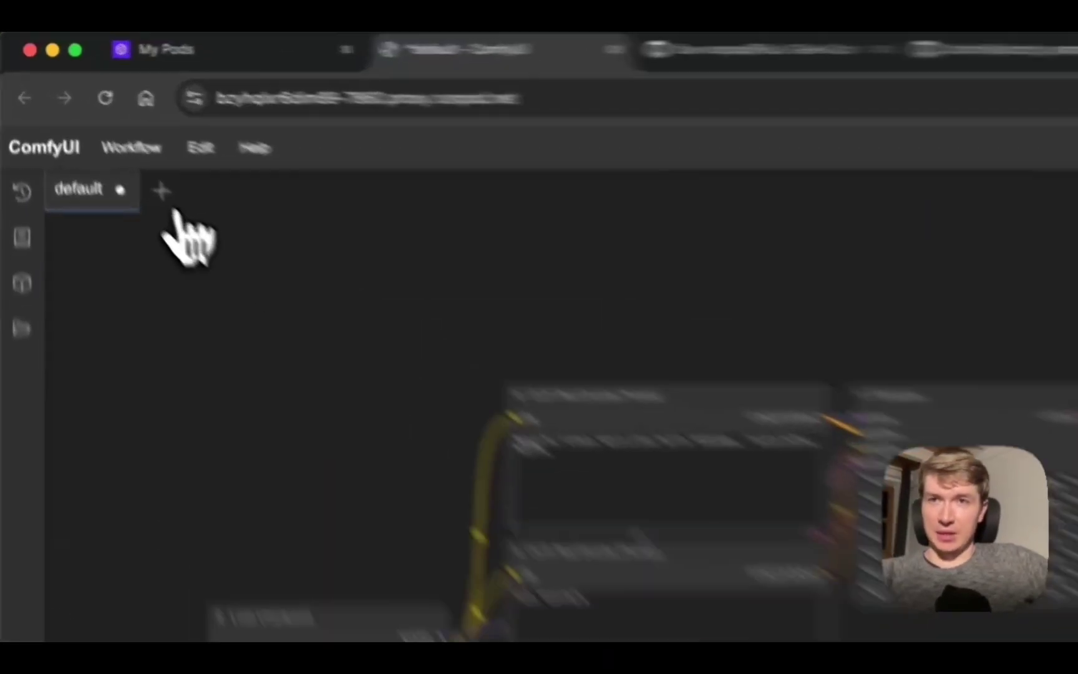
click(108, 140)
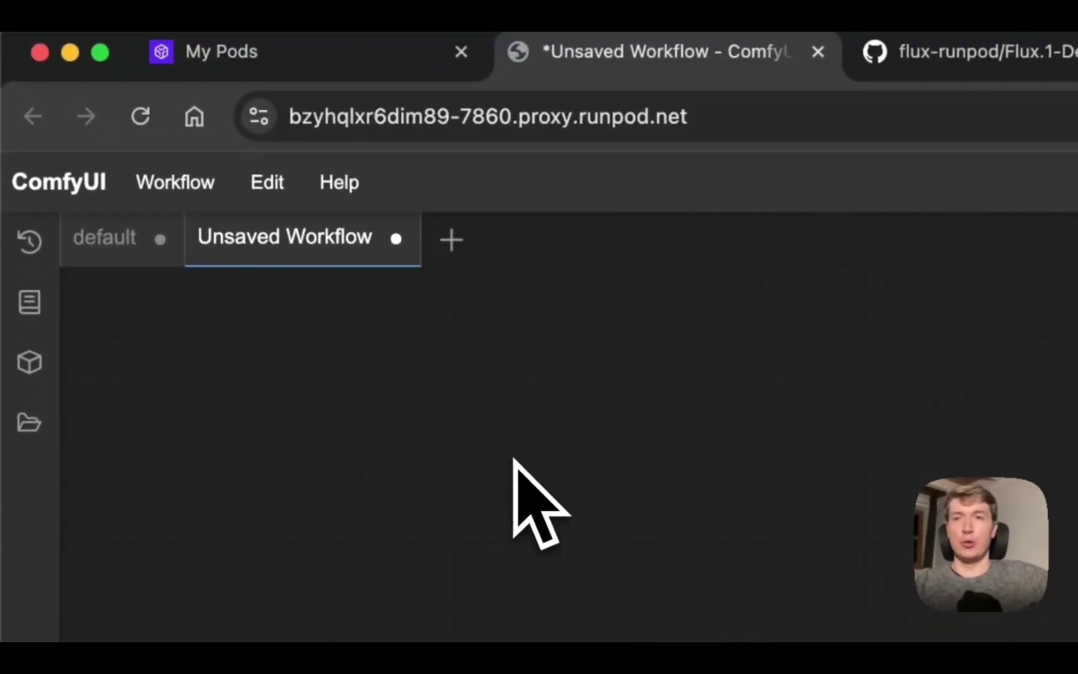
In the default workflow, shift the upper CLIP Text Encode node up-left, KSampler slightly up, and the VAE Decode and Save Image nodes up-right
click(84, 237)
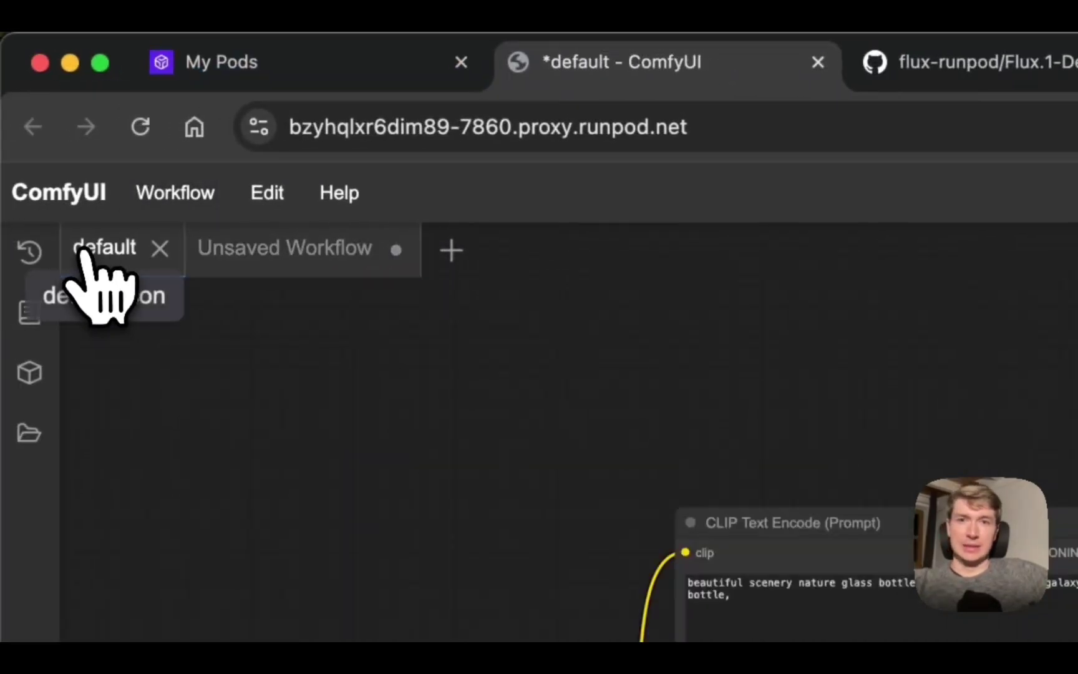
drag(783, 544, 717, 506)
click(247, 119)
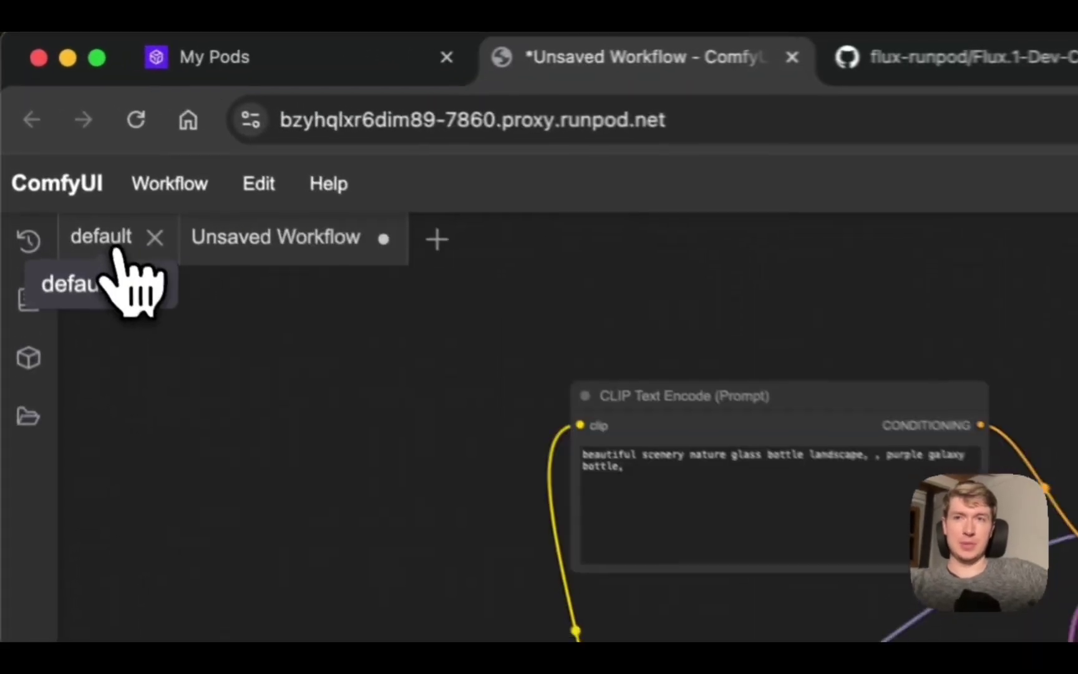
click(61, 147)
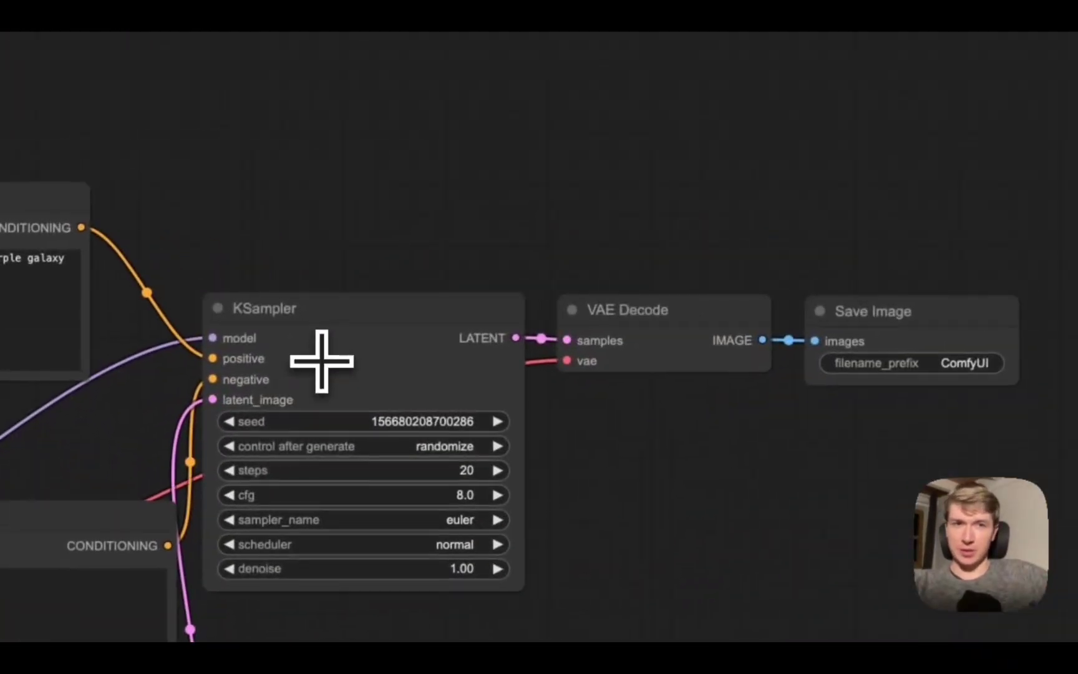
drag(321, 361, 318, 341)
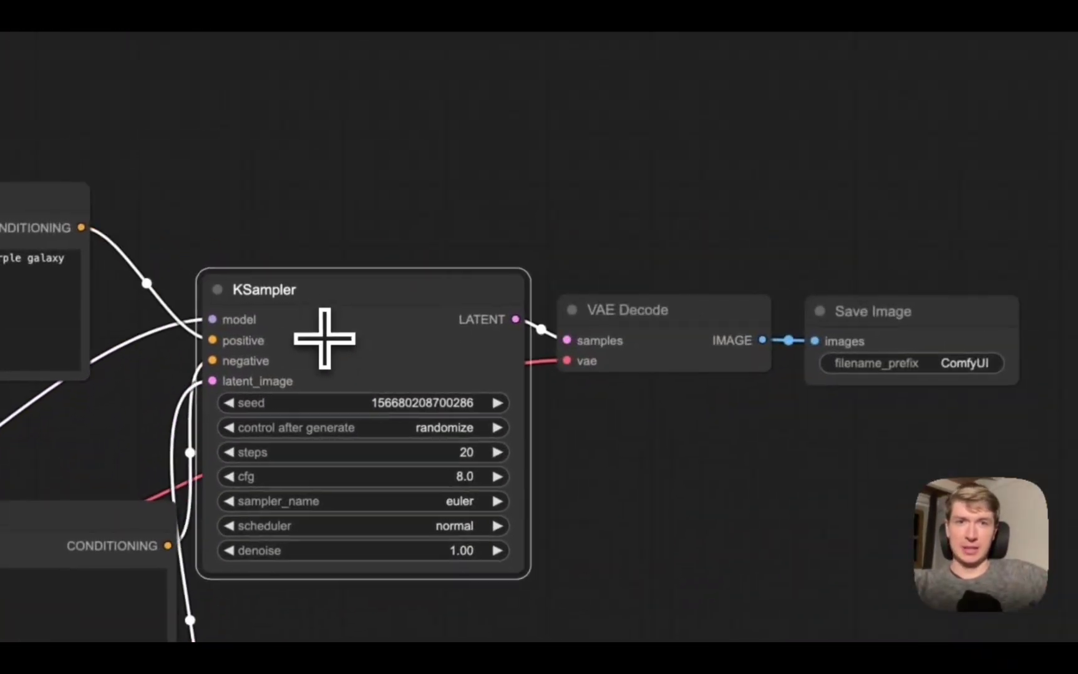
drag(729, 333, 770, 290)
drag(874, 312, 917, 287)
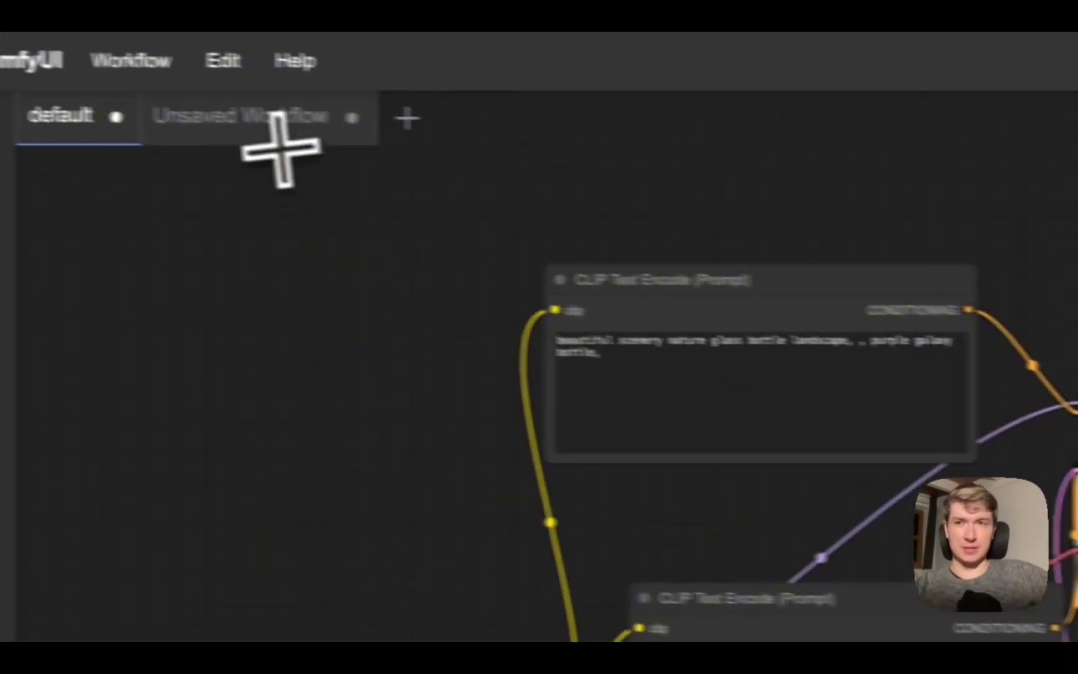
Open the unsaved blank workflow, and look through the Flux.1-Dev-ComfyUI.json file in the flux-runpod GitHub repository
click(347, 142)
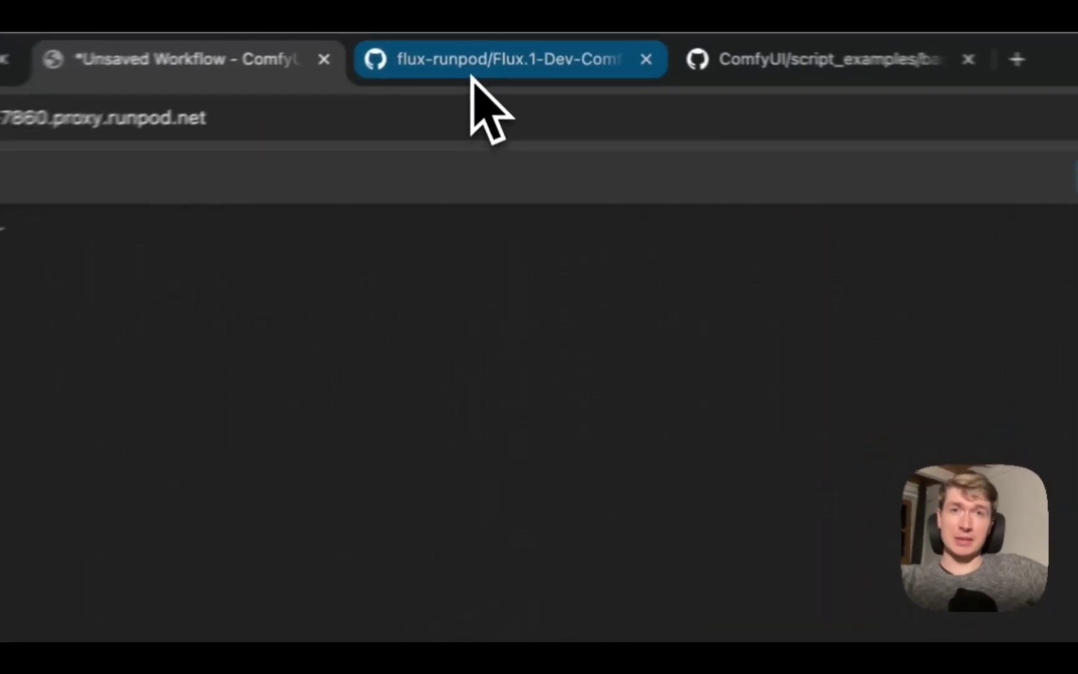
click(492, 53)
scroll(516, 199, up, 5)
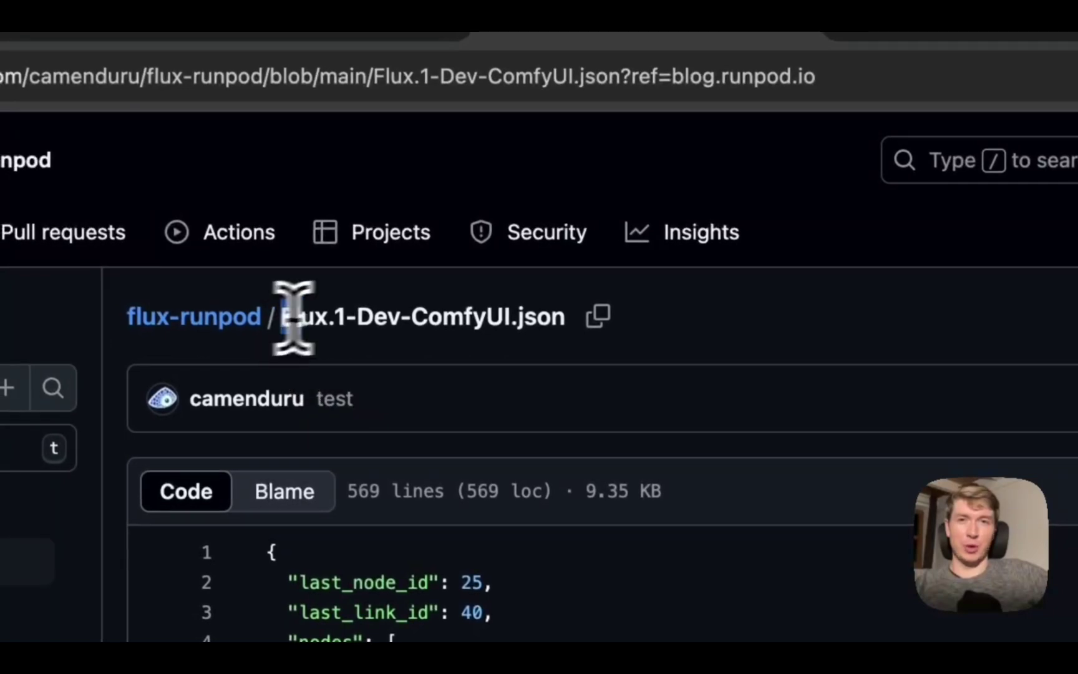
drag(106, 252, 349, 271)
click(855, 324)
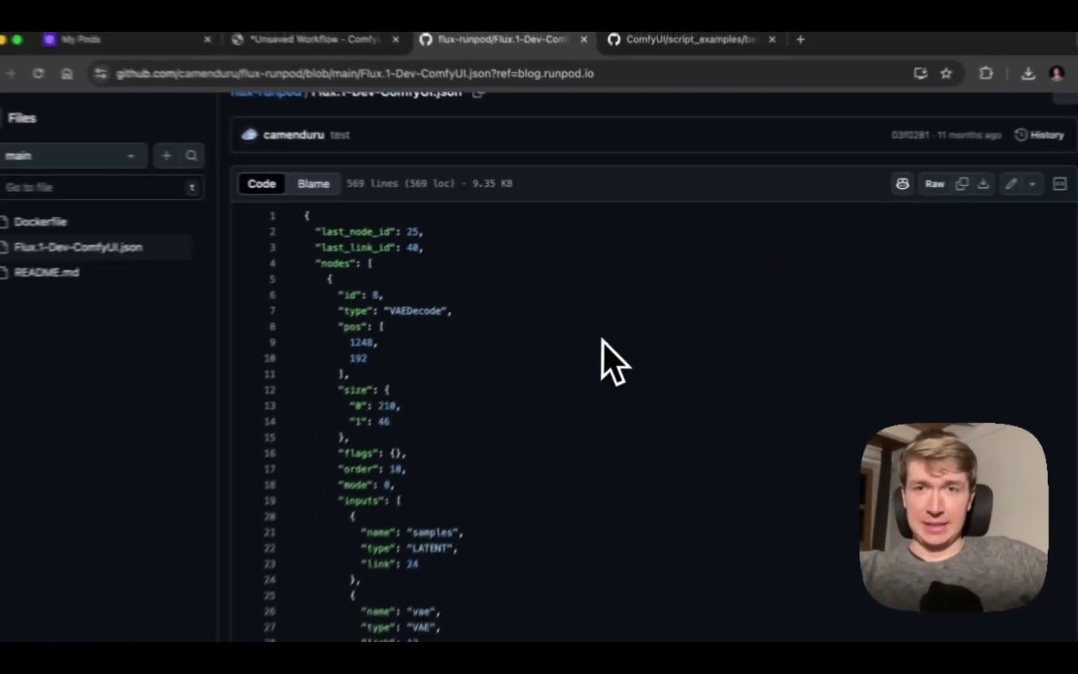
scroll(609, 340, down, 10)
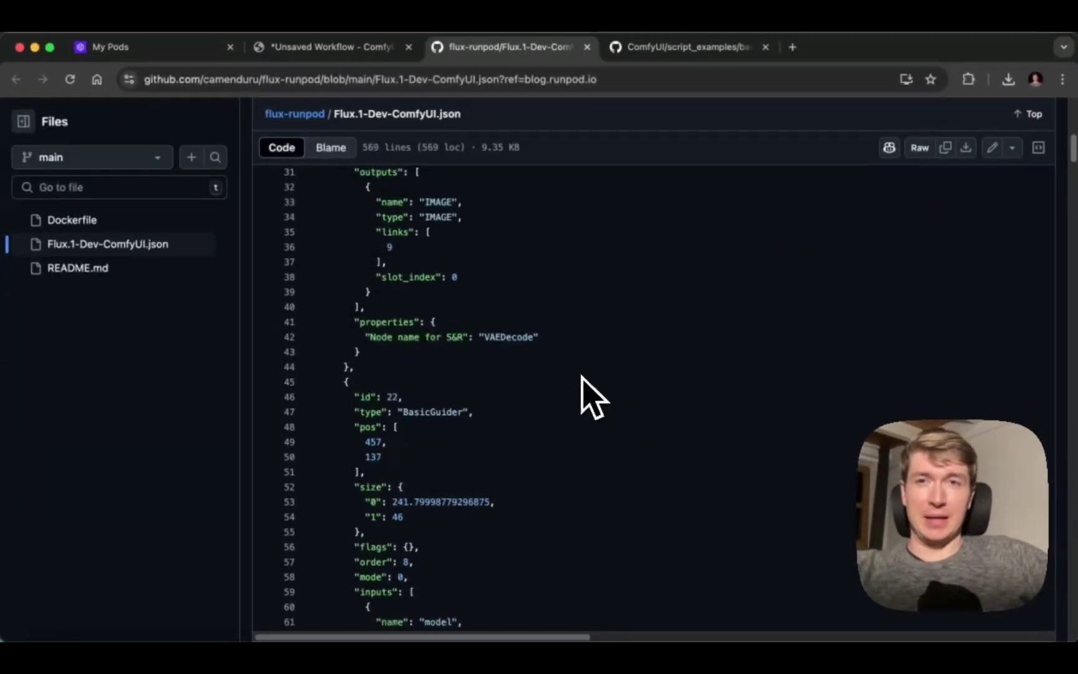
scroll(590, 396, up, 10)
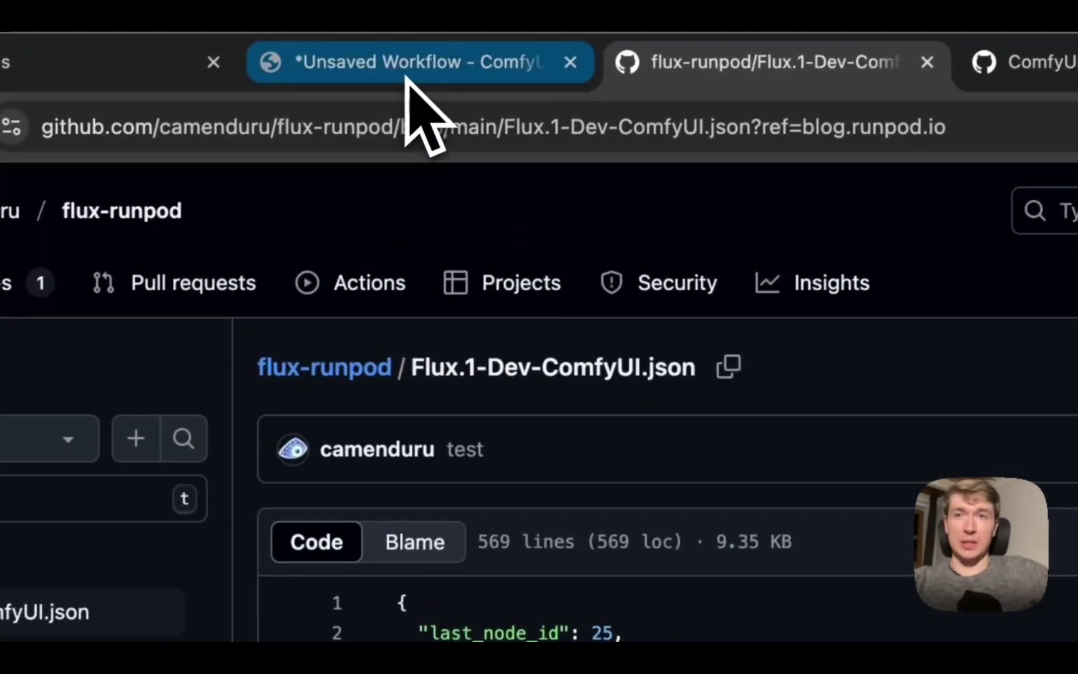
Return to ComfyUI and open the downloaded Flux.1-Dev-ComfyUI workflow file
click(406, 69)
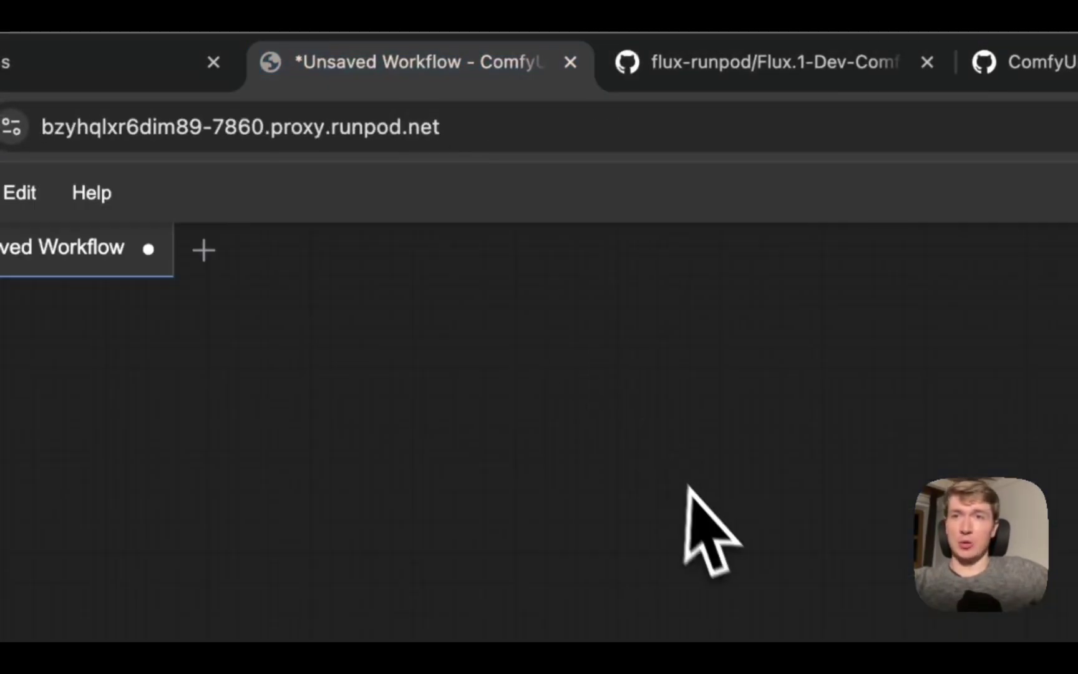
click(156, 170)
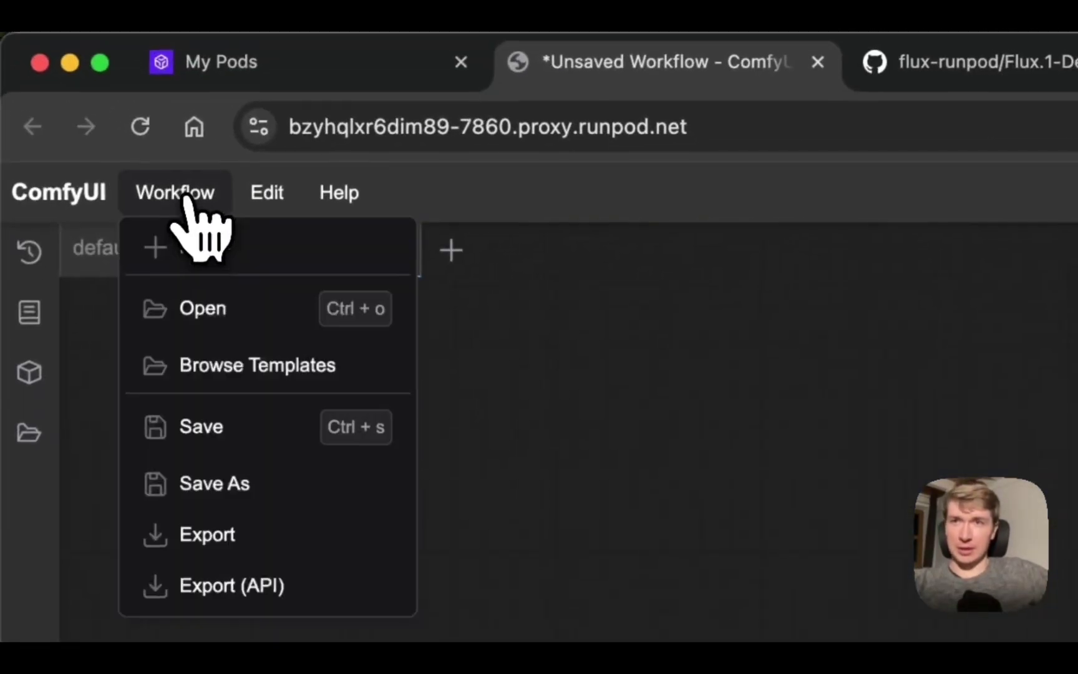
click(175, 288)
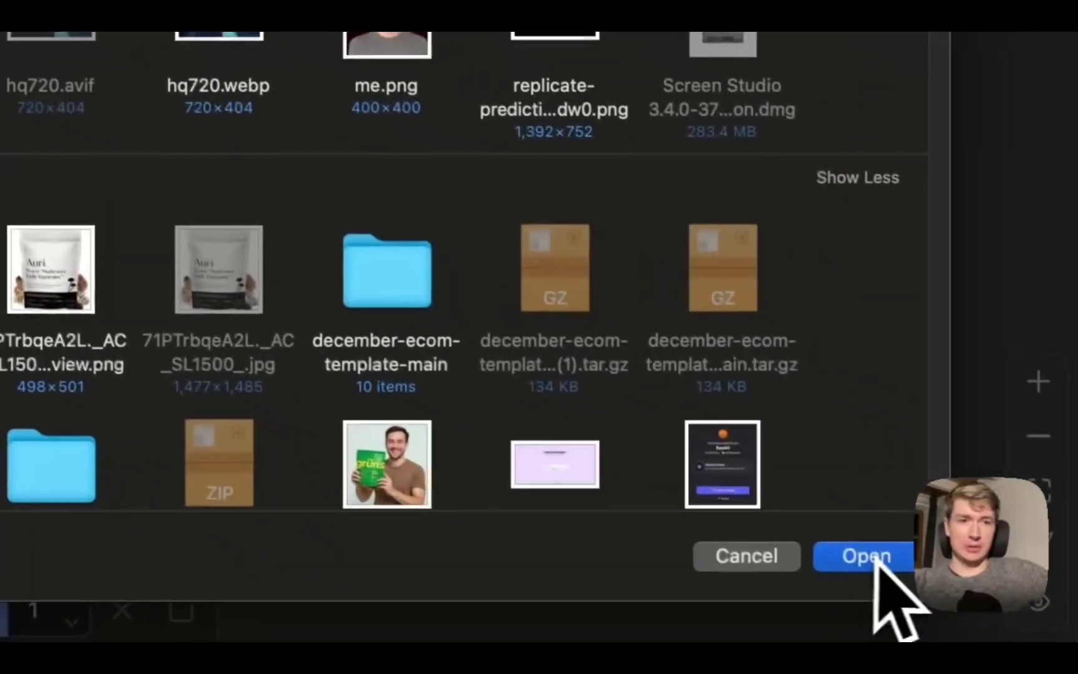
click(874, 569)
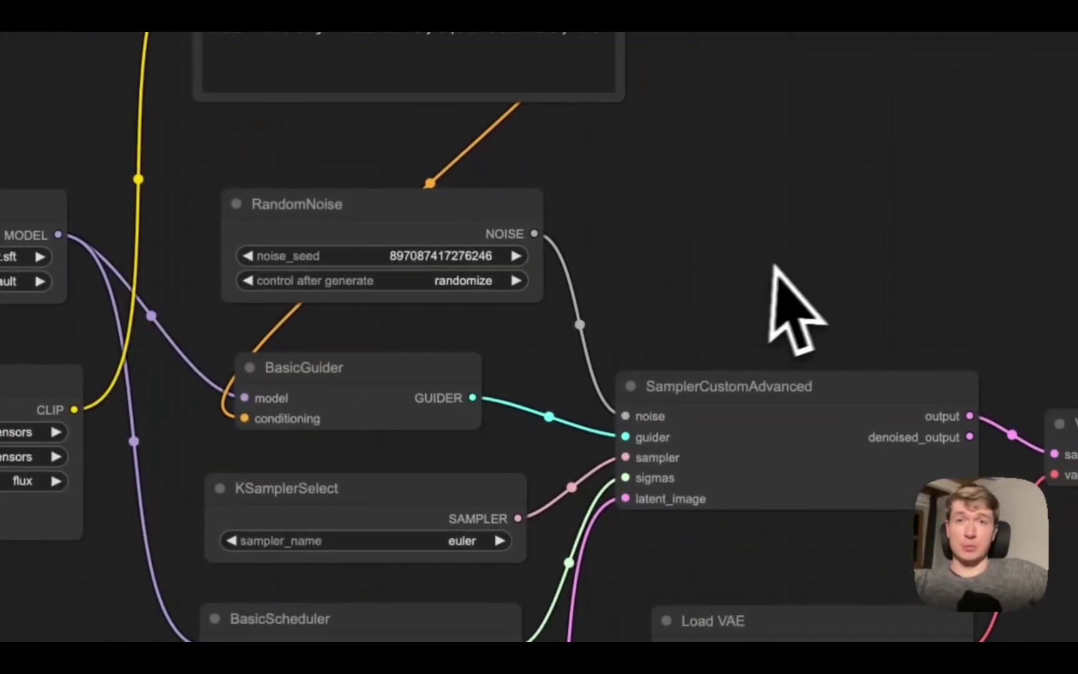
Move the Load Diffusion Model node slightly up, farther from the DualCLIPLoader node
drag(795, 308, 731, 352)
scroll(371, 493, up, 4)
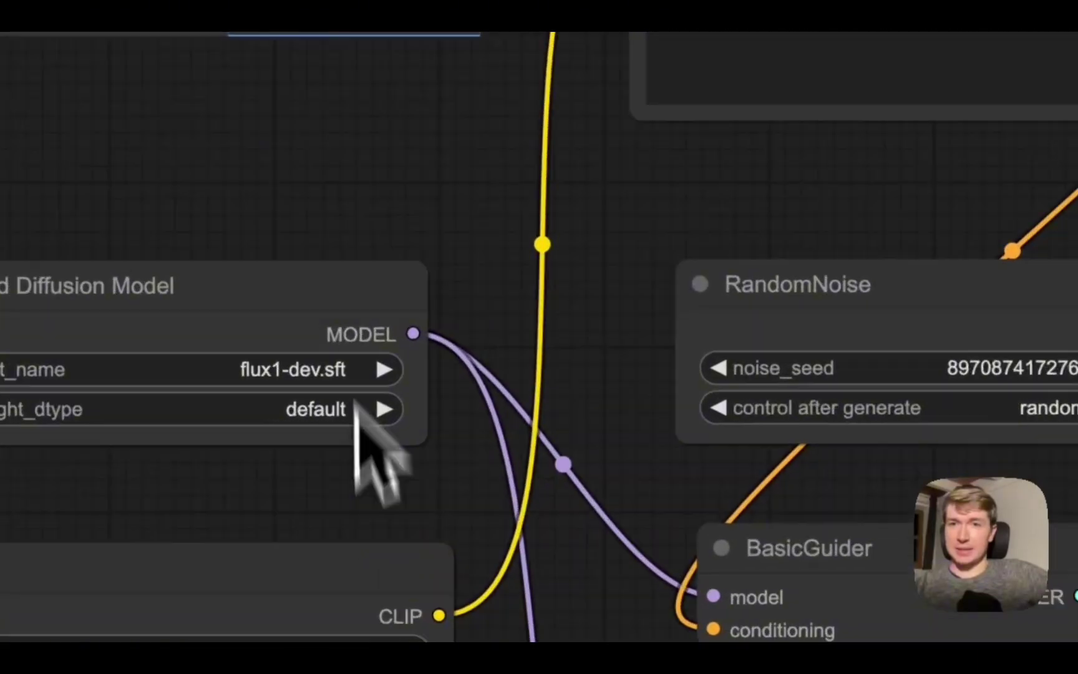
drag(337, 188, 642, 241)
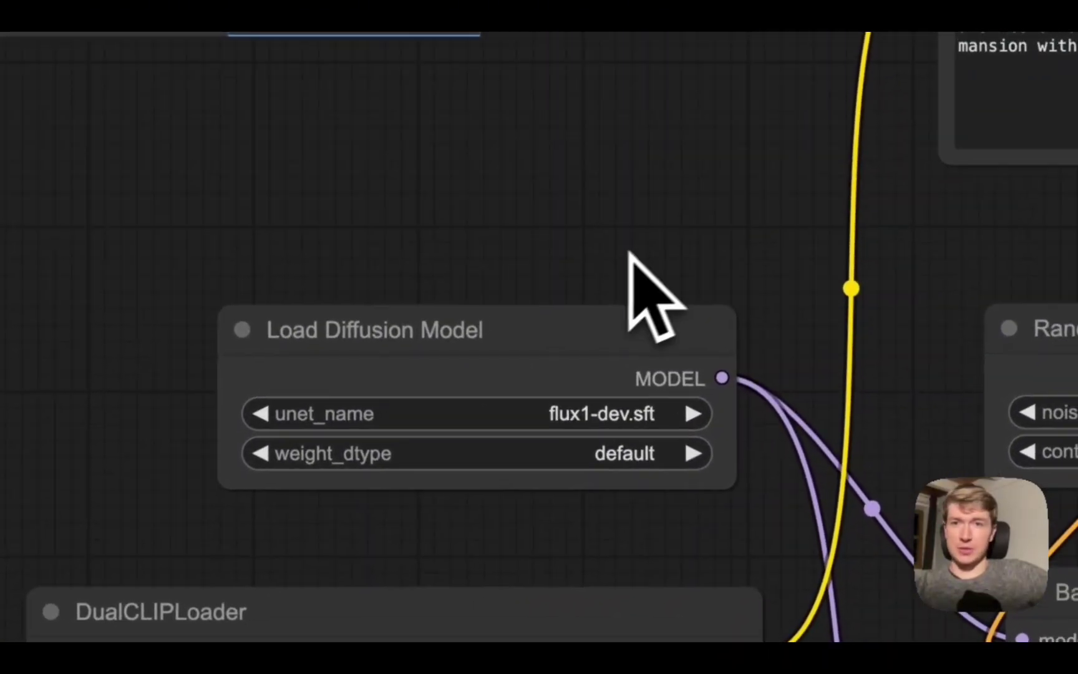
drag(600, 341, 599, 284)
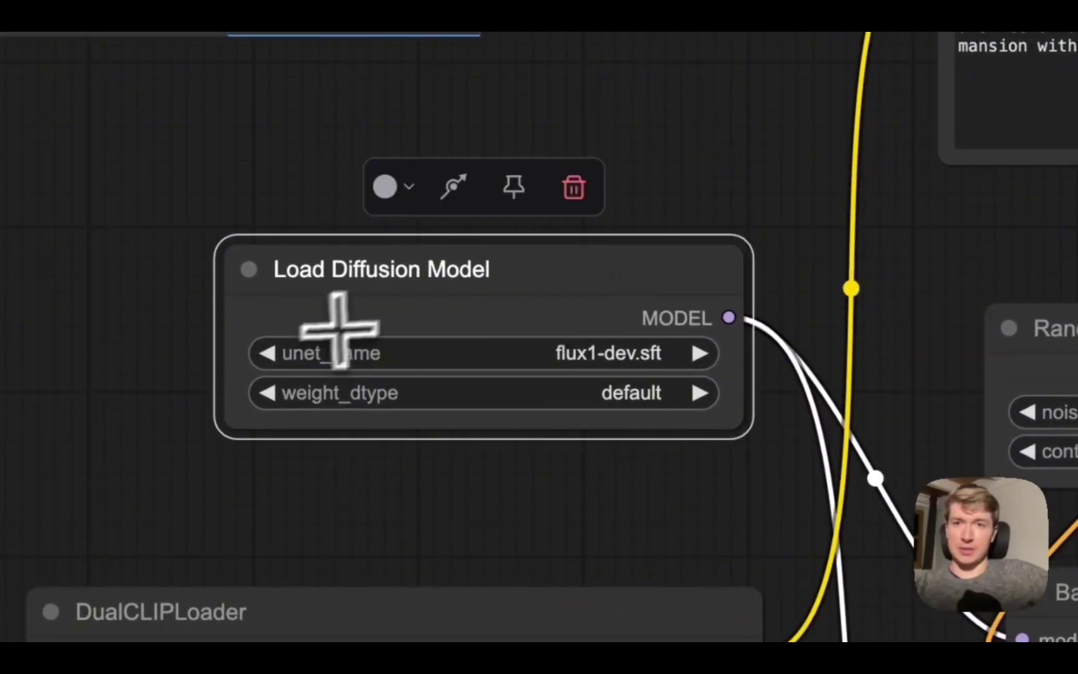
Examine the prompt in the CLIP Text Encode node and the RandomNoise, BasicGuider and SamplerCustomAdvanced nodes
drag(936, 325, 418, 291)
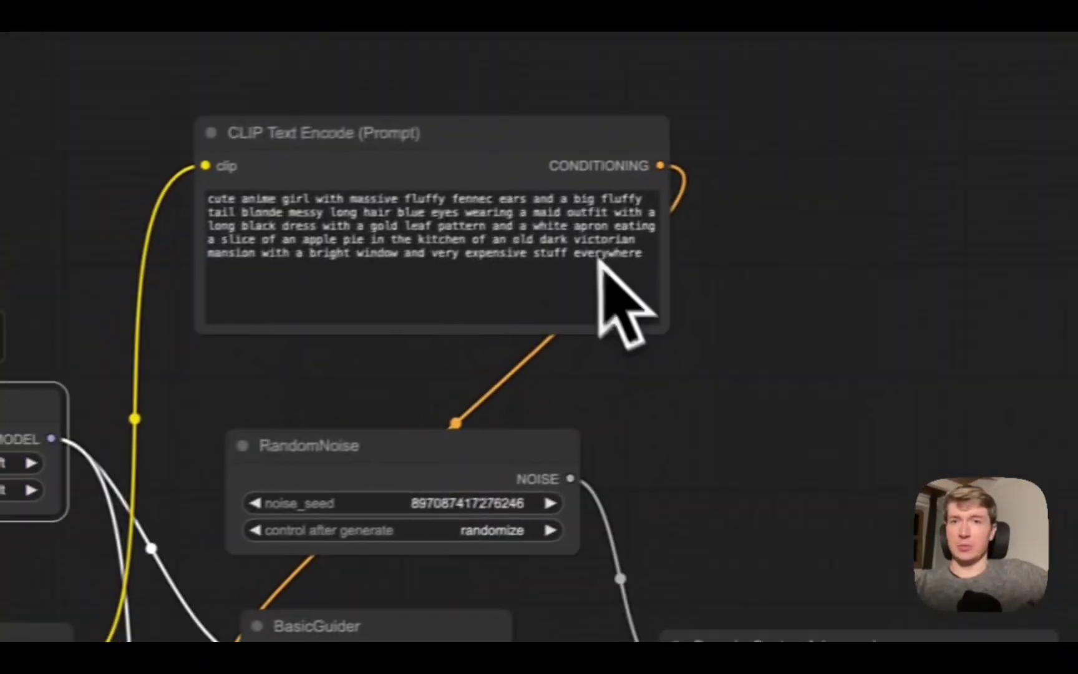
scroll(375, 355, up, 5)
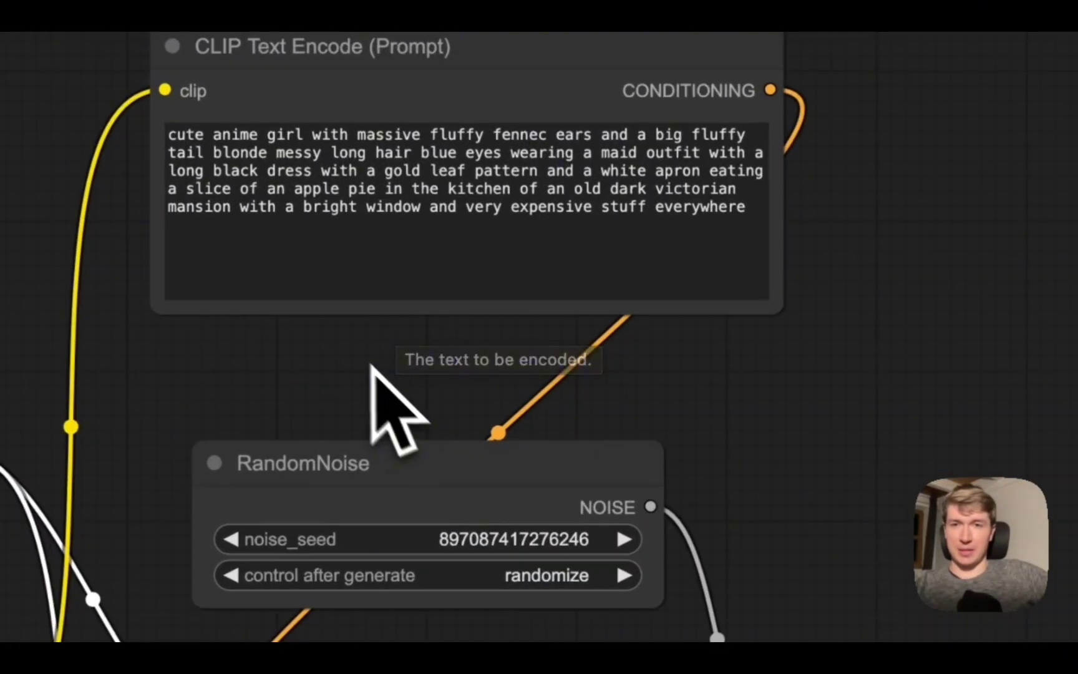
drag(344, 344, 436, 460)
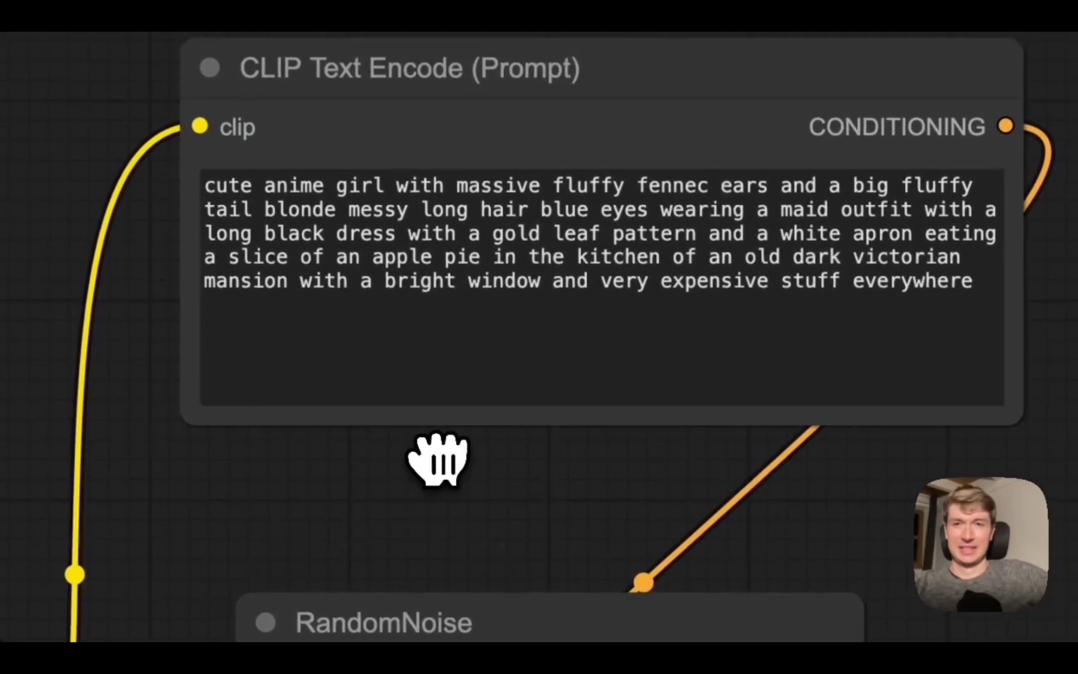
scroll(613, 458, down, 4)
drag(1005, 480, 285, 309)
scroll(366, 364, down, 2)
drag(365, 364, 734, 149)
drag(359, 161, 450, 241)
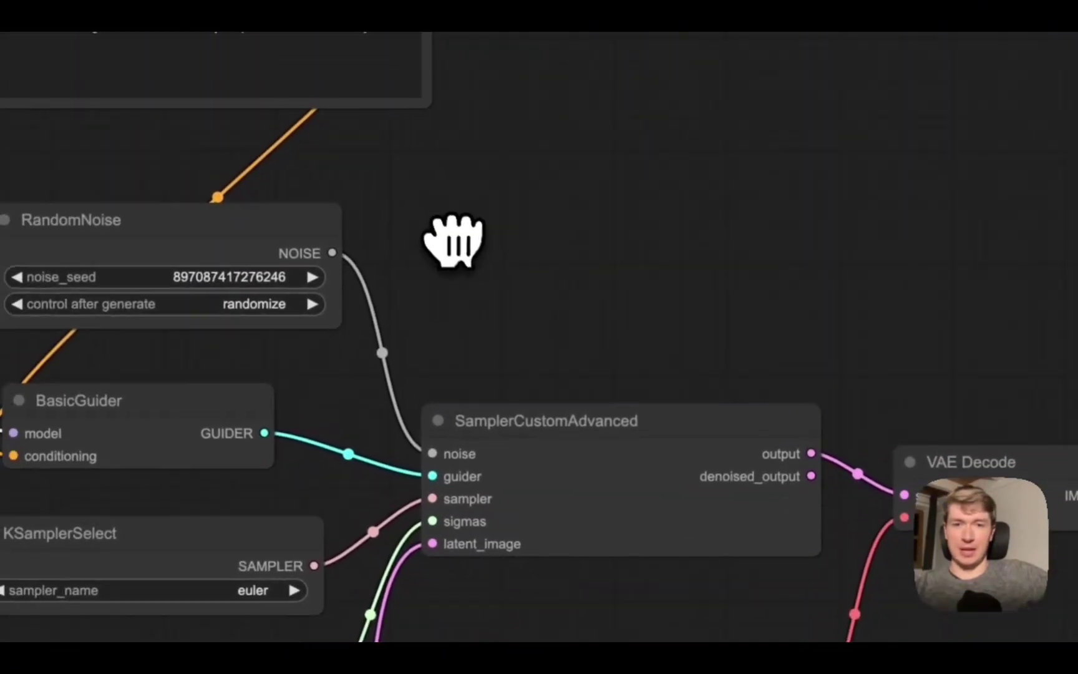
Run the Flux.1-Dev-ComfyUI workflow and follow its execution through the sampler and VAE Decode nodes to the image output node
click(321, 607)
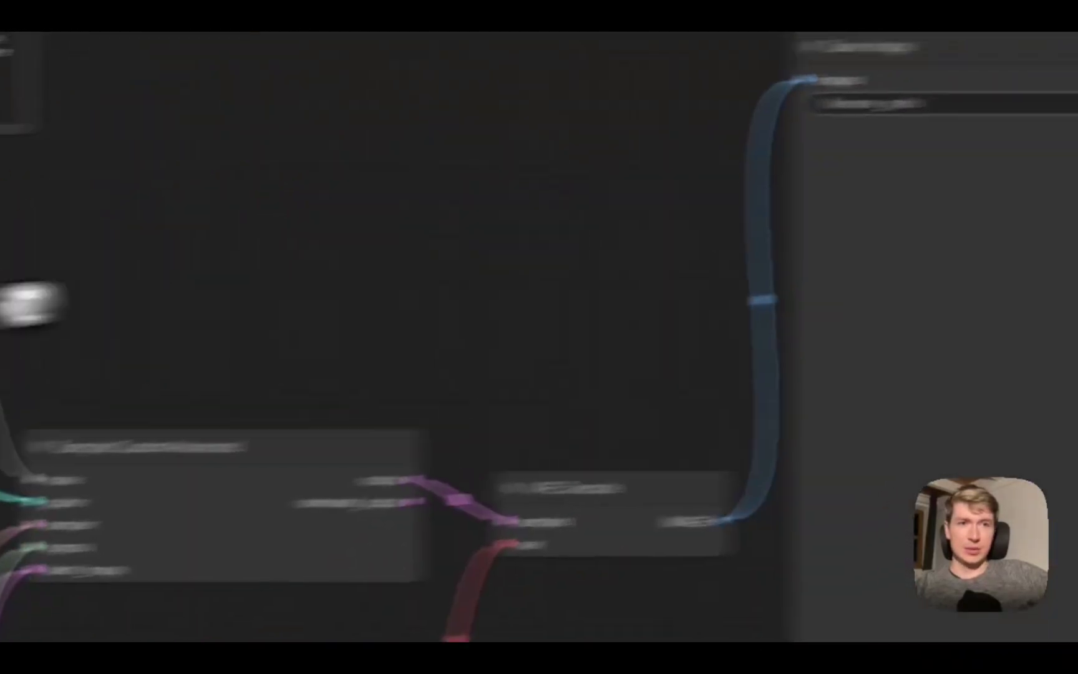
drag(575, 245, 404, 153)
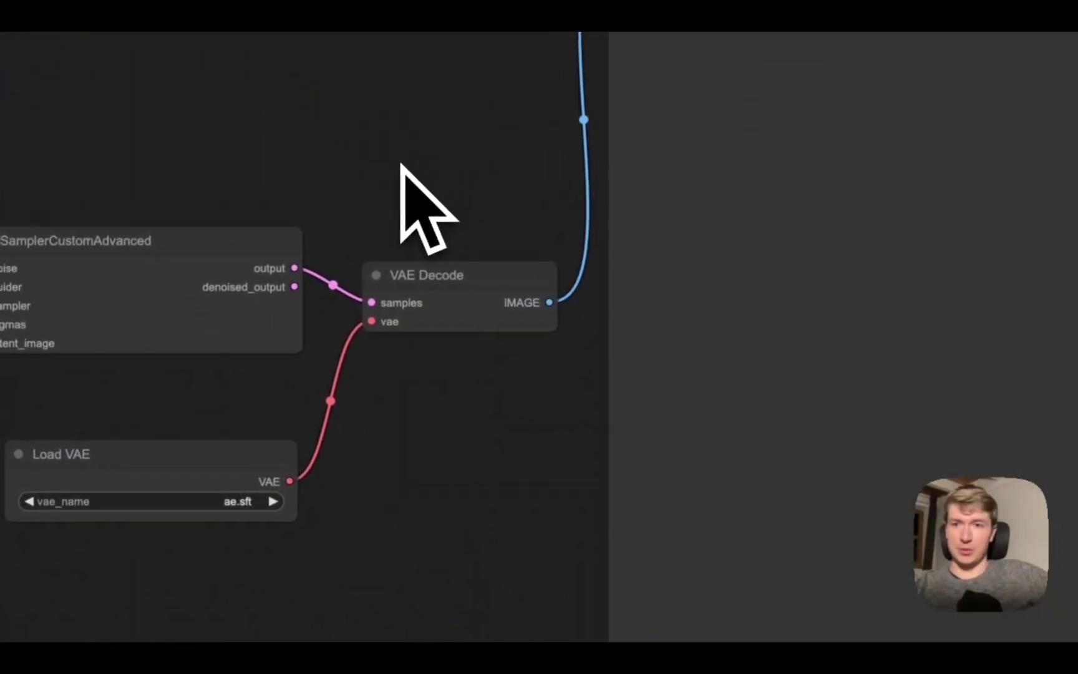
scroll(450, 548, down, 3)
drag(450, 549, 627, 484)
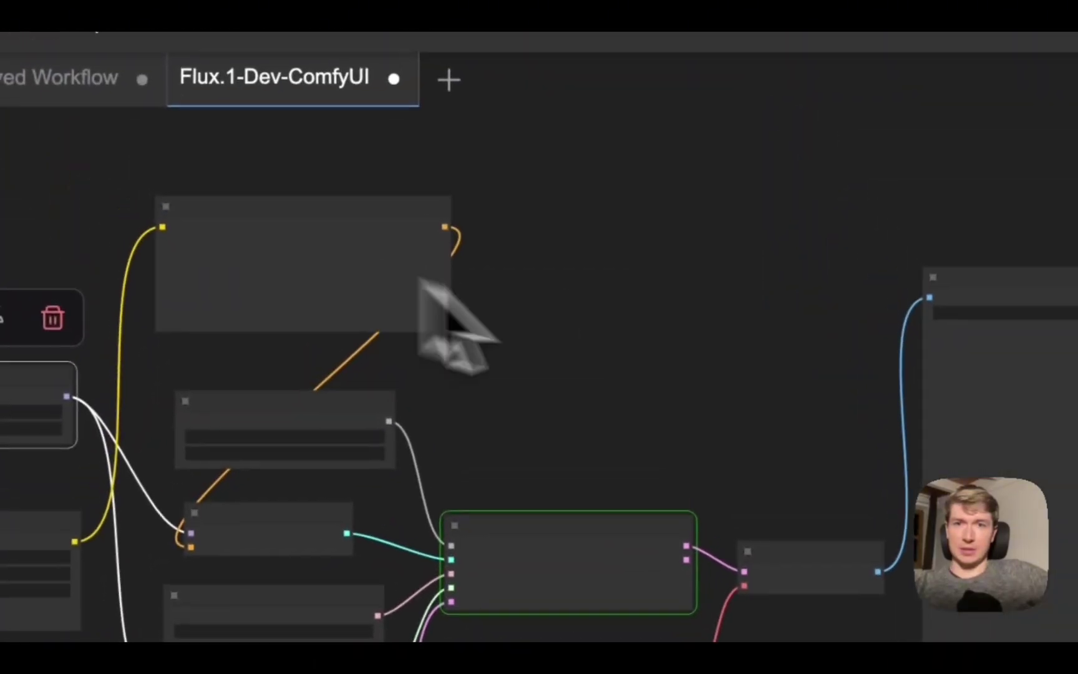
drag(630, 84, 385, 84)
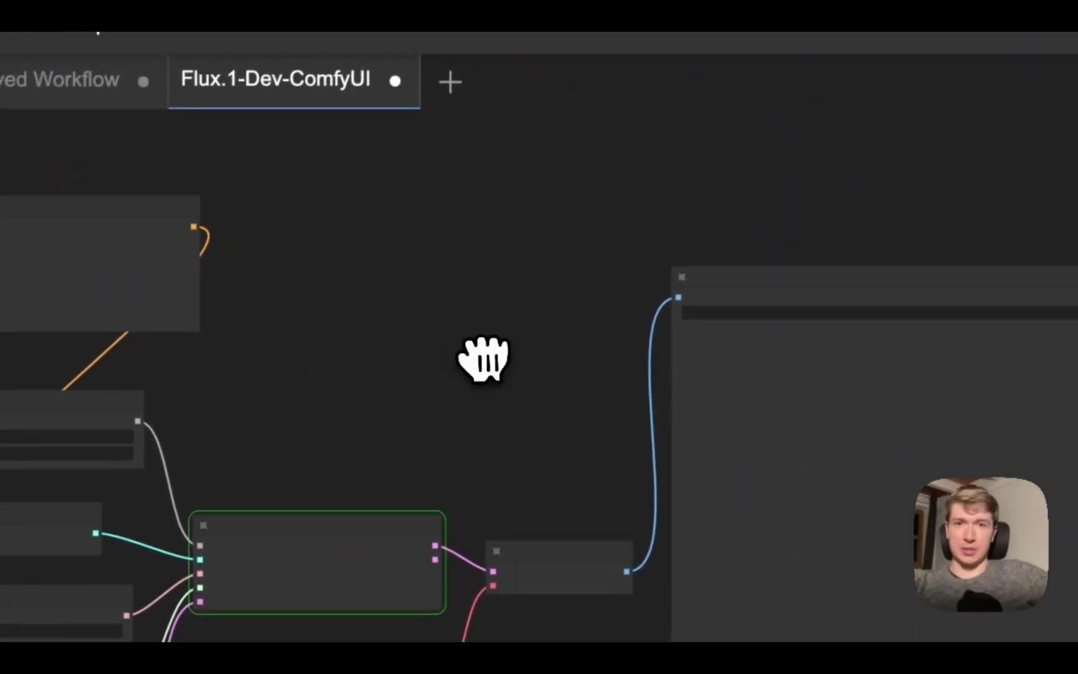
drag(517, 356, 410, 303)
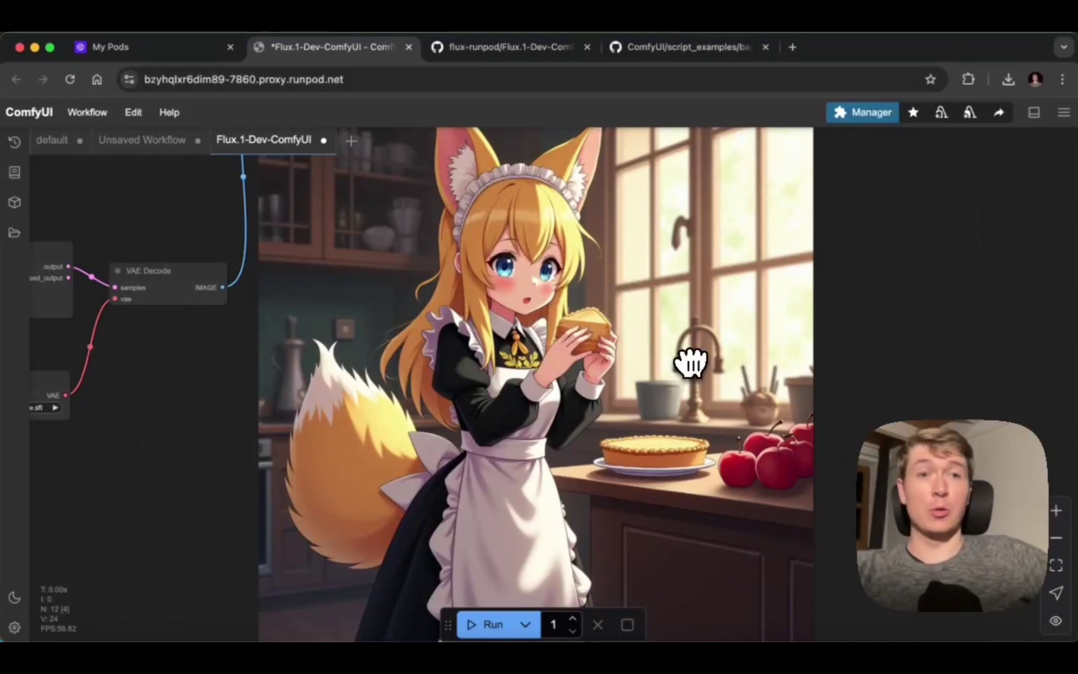
Review the generated image together with the prompt, sampler and VAE nodes that produced it
scroll(474, 343, down, 5)
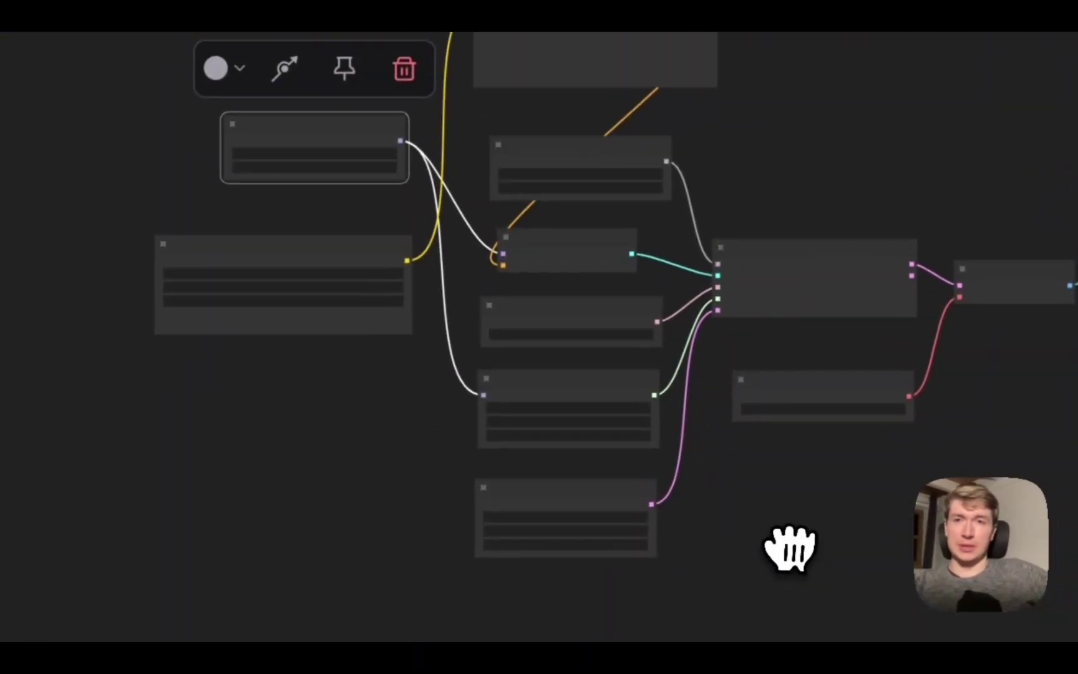
scroll(573, 228, up, 8)
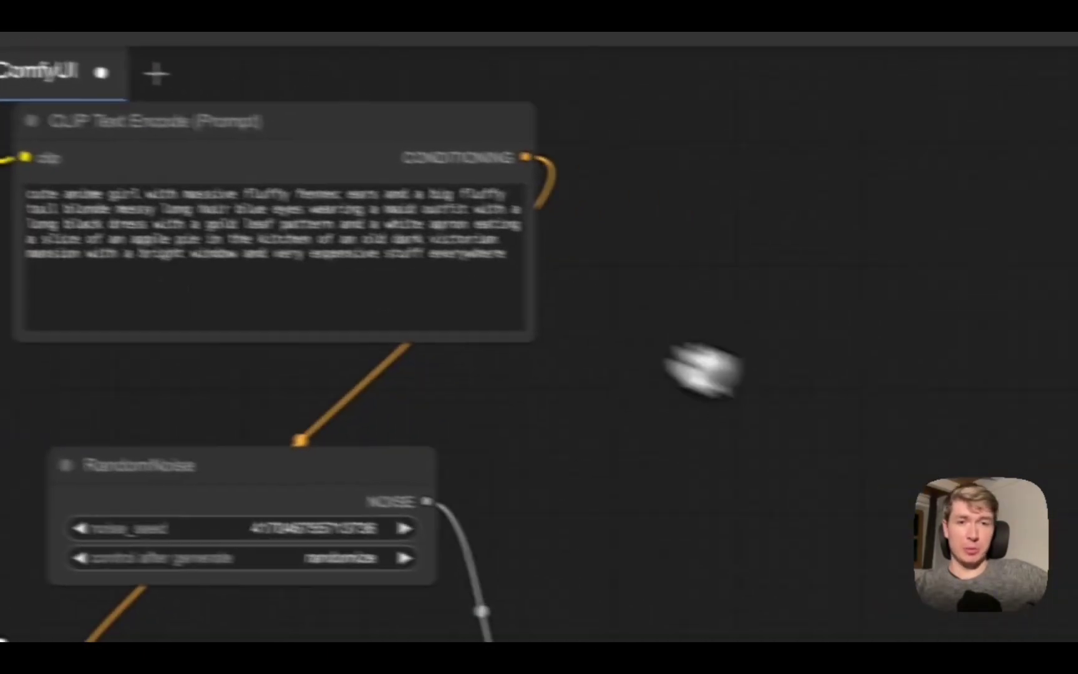
drag(997, 428, 877, 370)
drag(1036, 449, 675, 305)
drag(376, 267, 368, 282)
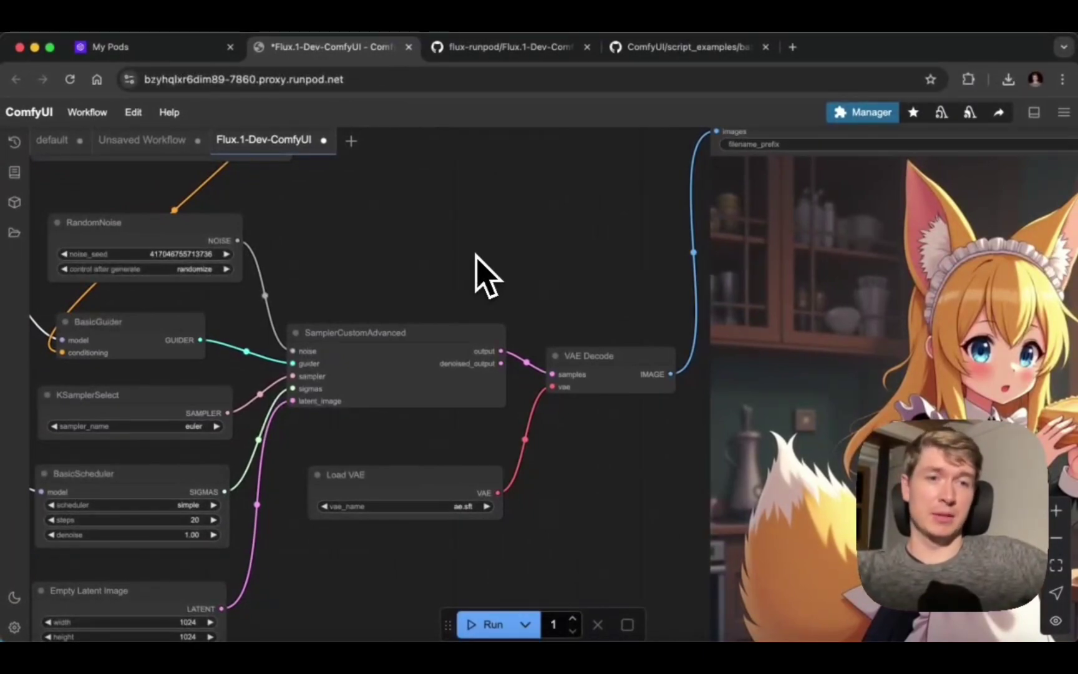
drag(479, 255, 321, 220)
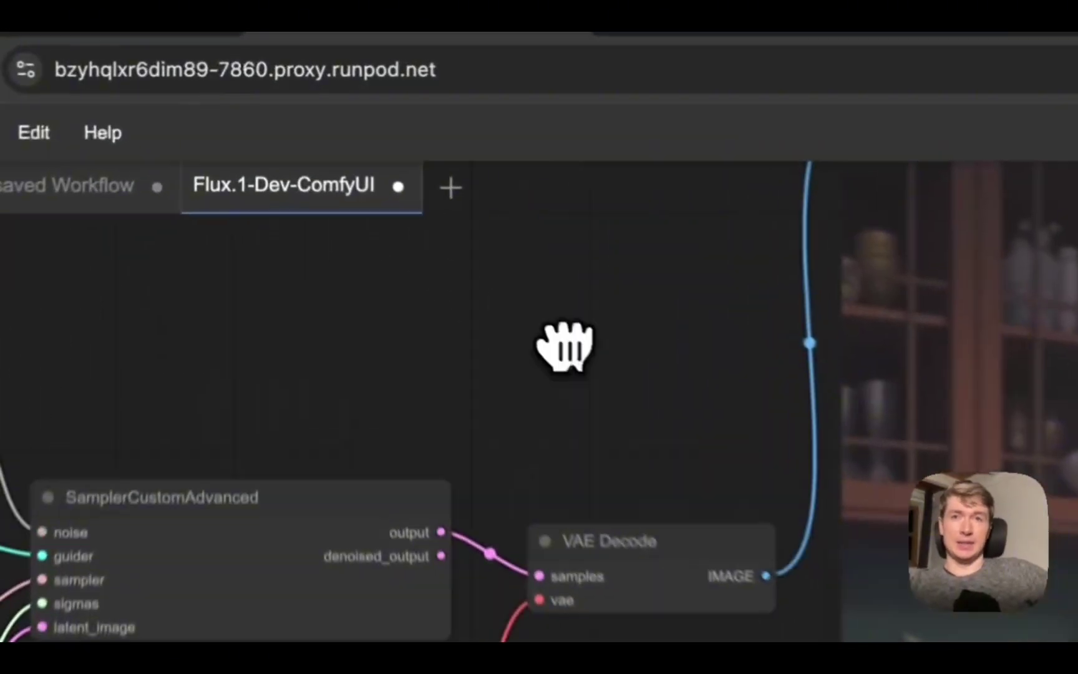
drag(418, 226, 475, 244)
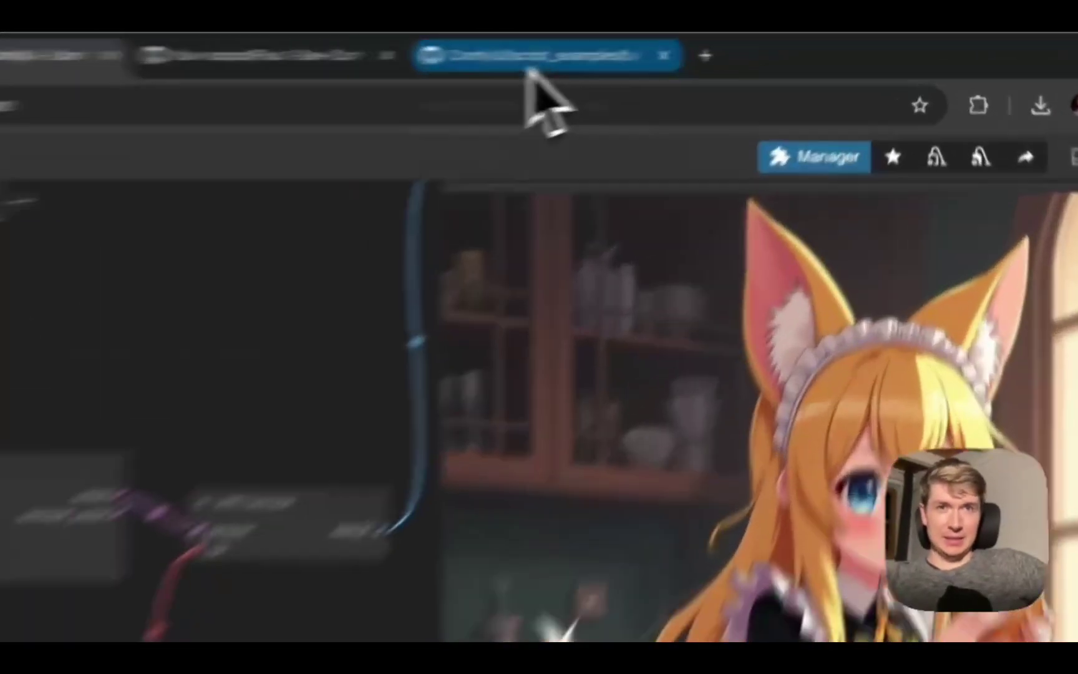
Open basic_api_example.py from the script_examples folder of the ComfyUI GitHub repository and read through its queue_prompt code
click(682, 50)
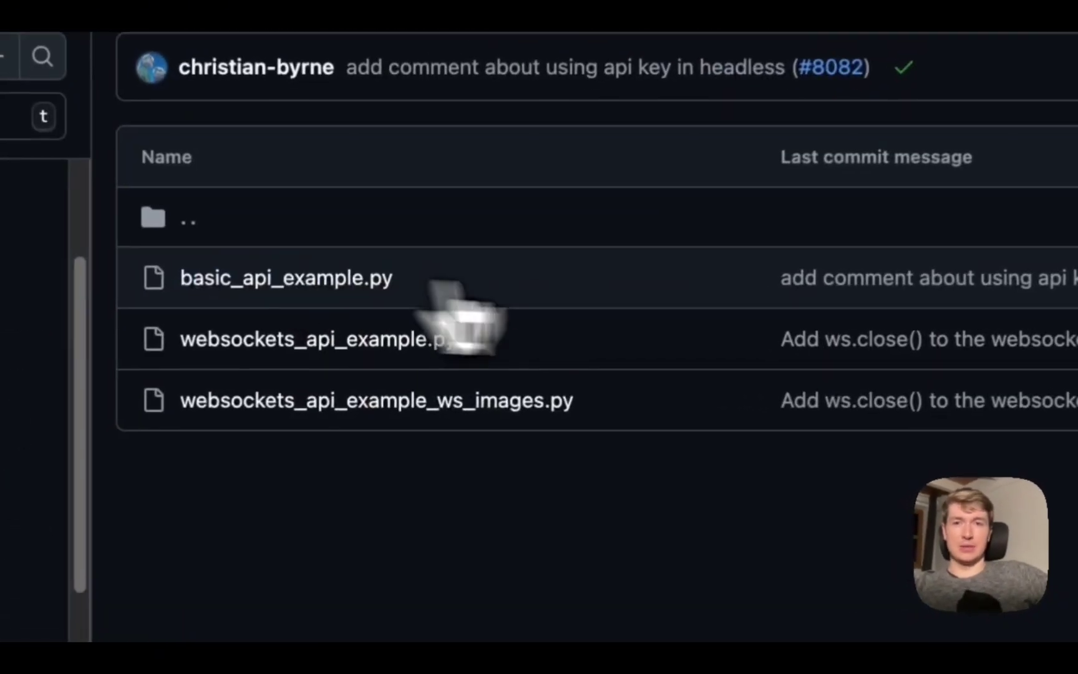
click(347, 350)
scroll(474, 390, down, 20)
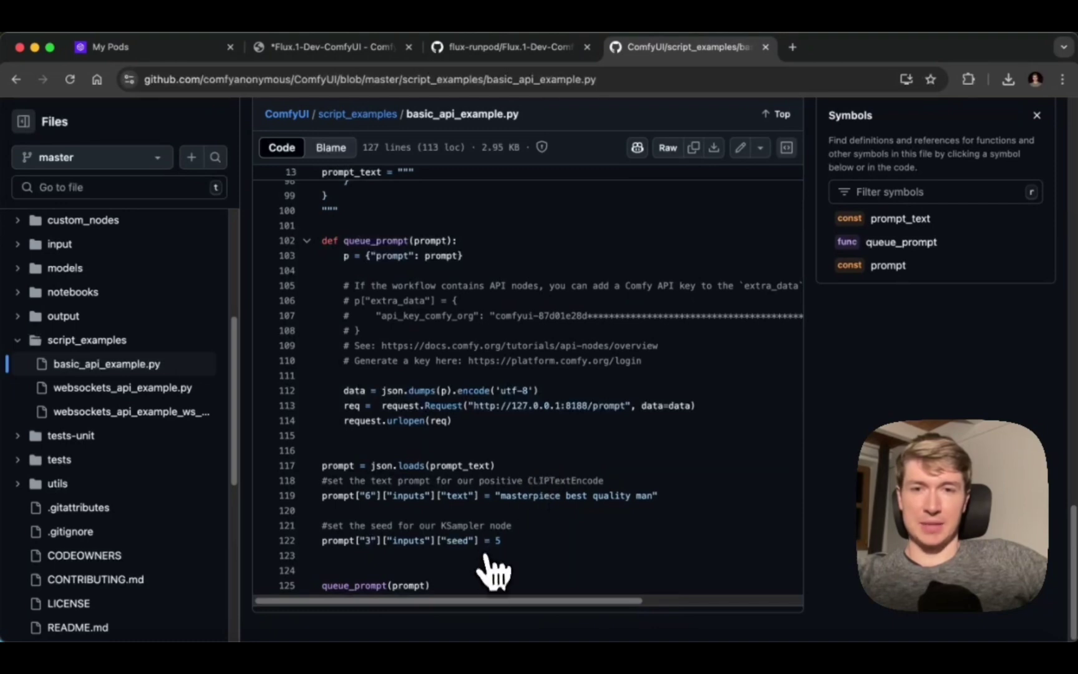
scroll(474, 437, up, 10)
click(16, 79)
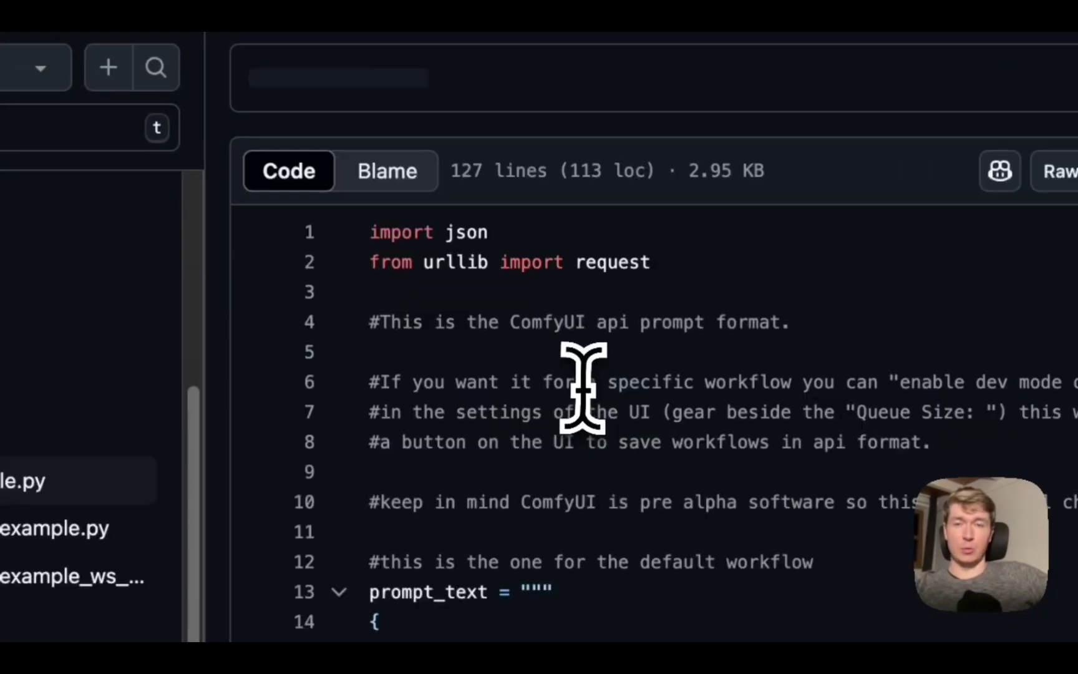
Examine the workflow JSON assigned to prompt_text in basic_api_example.py, including the KSampler inputs
scroll(655, 437, down, 8)
scroll(631, 461, up, 2)
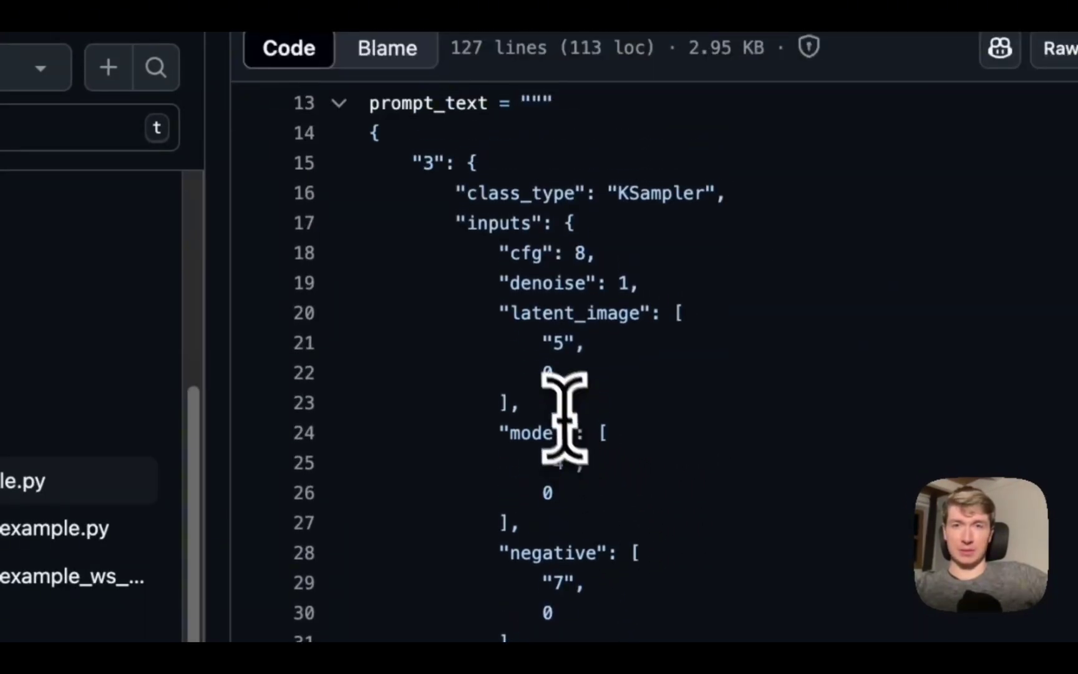
drag(367, 133, 753, 673)
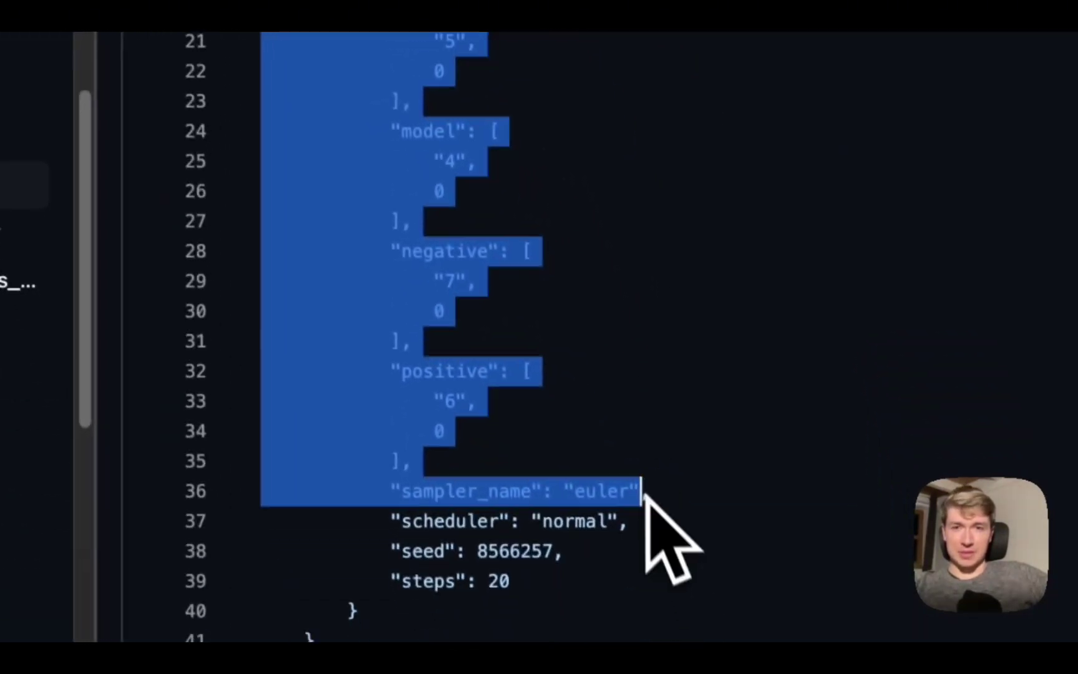
scroll(633, 470, down, 4)
click(518, 161)
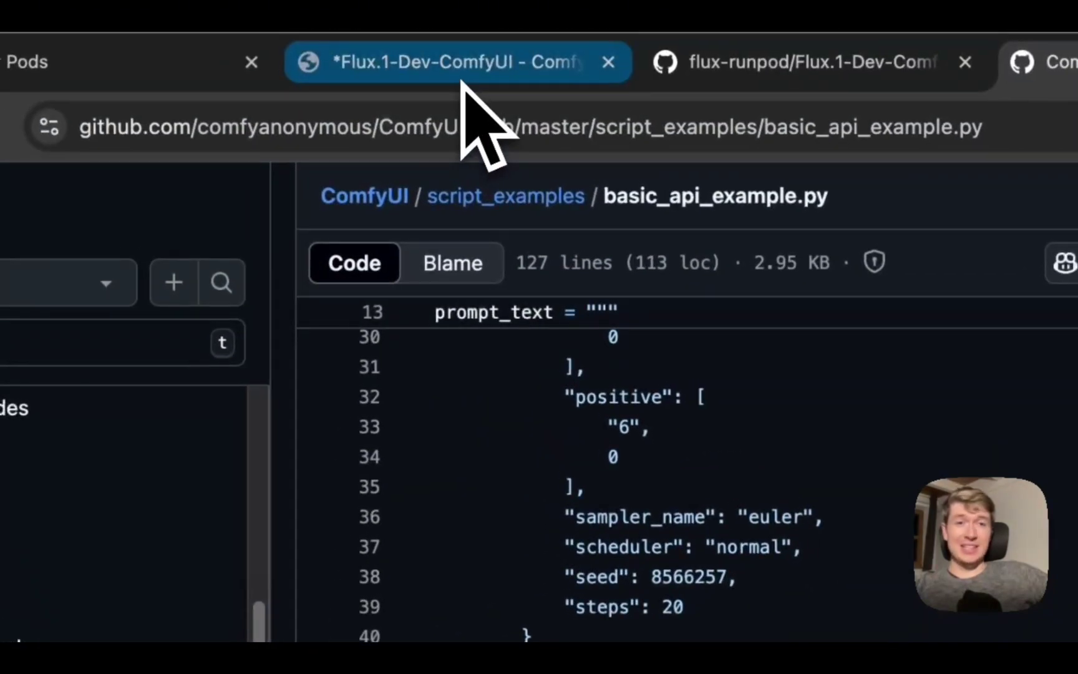
Return to the Flux.1-Dev-ComfyUI workflow in ComfyUI and bring up its workflow file commands
click(462, 81)
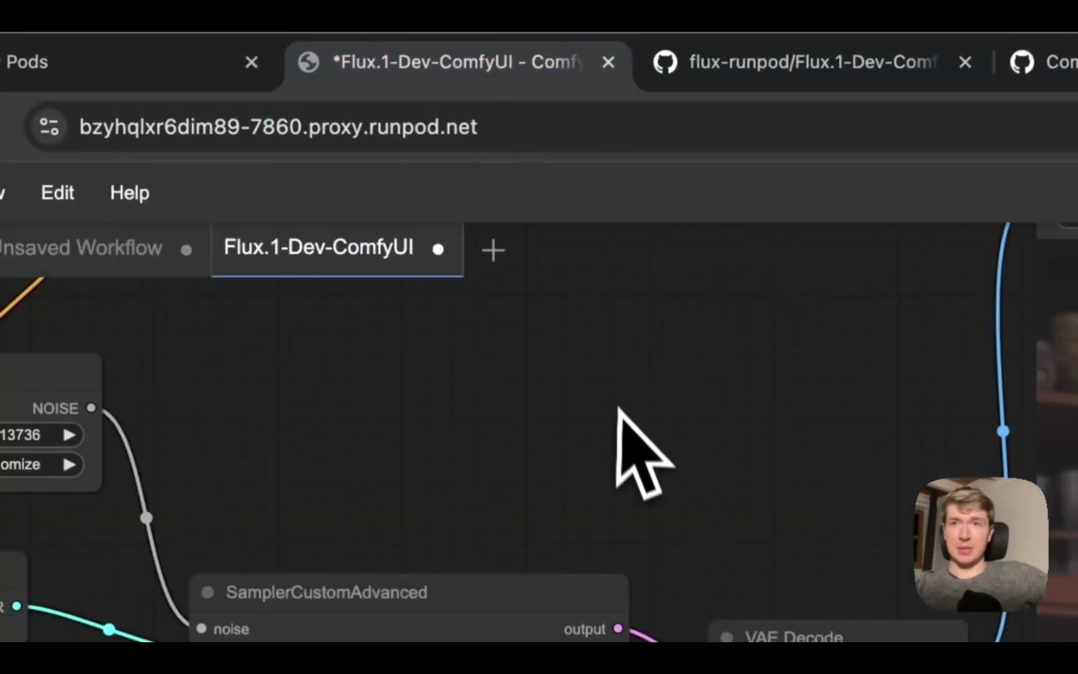
scroll(625, 465, down, 5)
drag(525, 451, 514, 544)
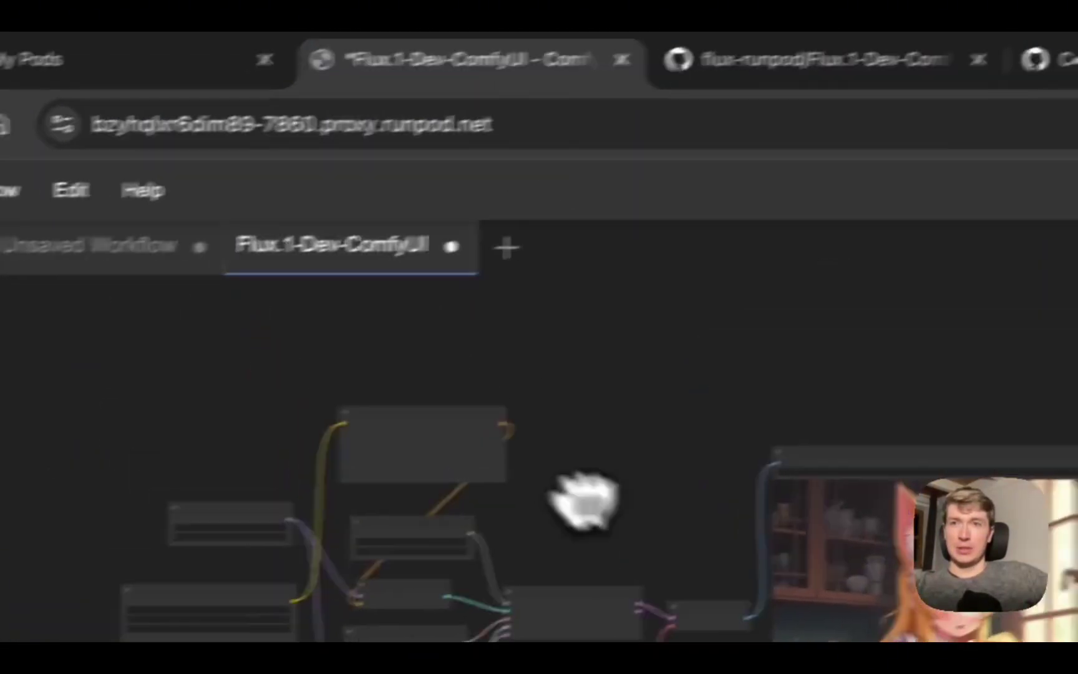
scroll(518, 544, up, 5)
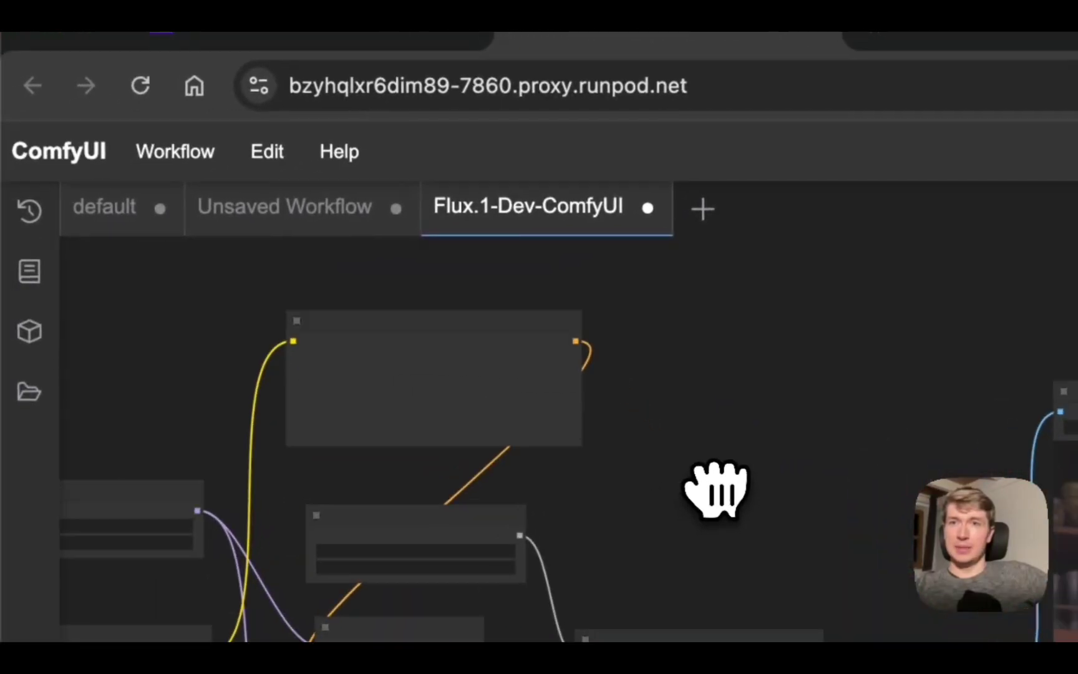
click(190, 156)
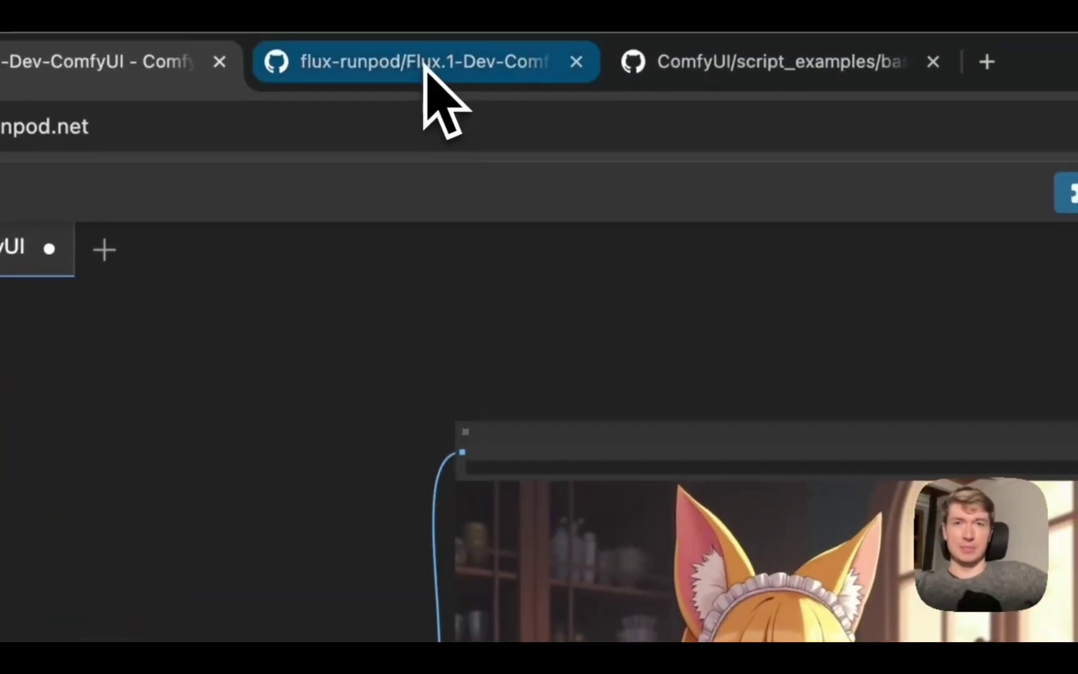
Compare the Flux.1-Dev-ComfyUI workflow file in the flux-runpod repository with the prompt_text JSON in basic_api_example.py
click(517, 50)
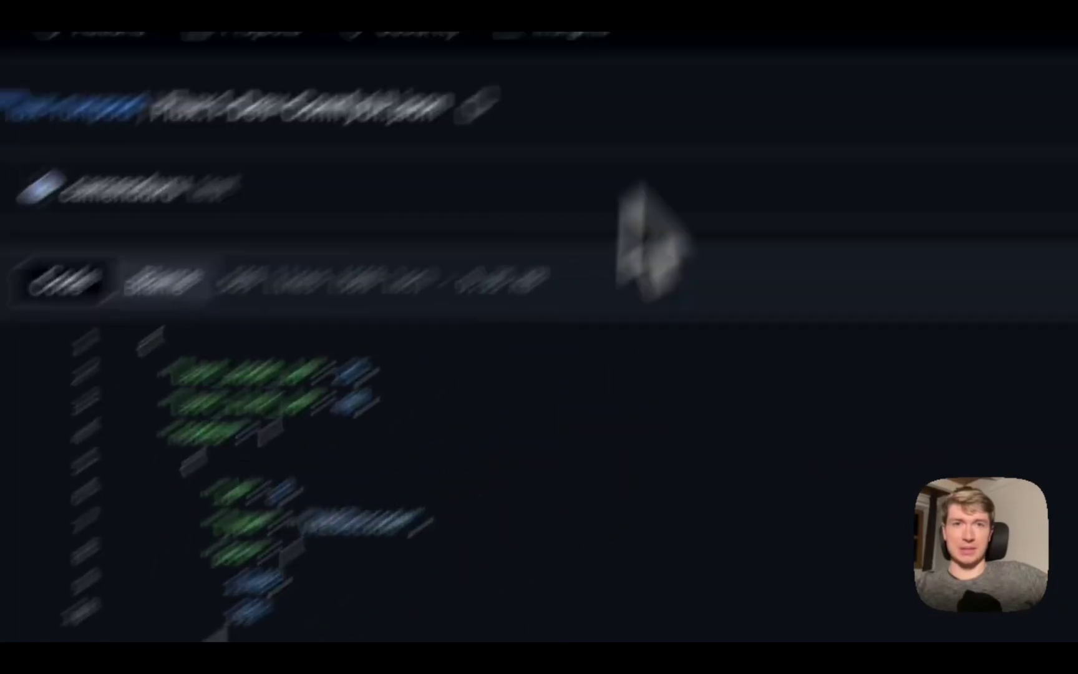
click(508, 73)
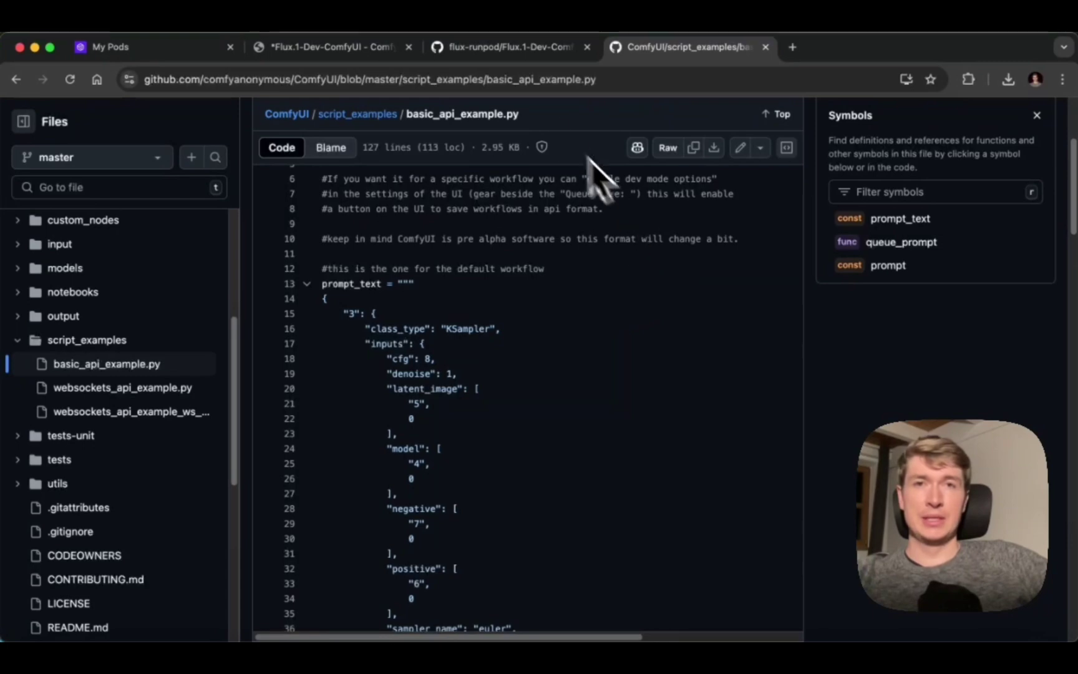
click(521, 48)
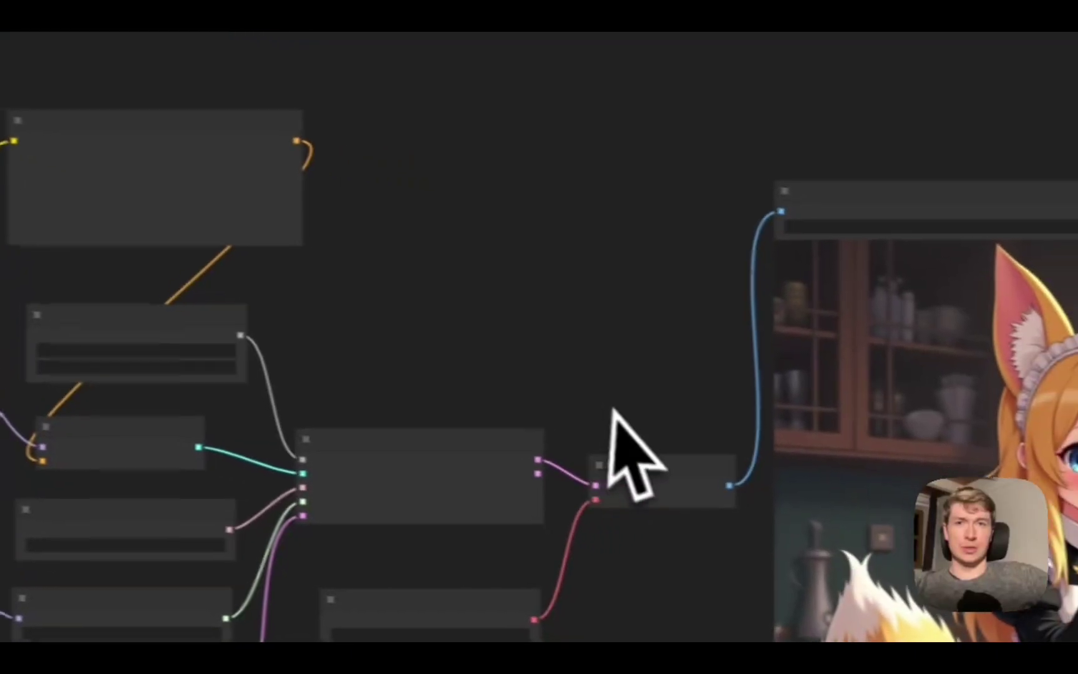
Examine the Flux.1-Dev-ComfyUI node graph in ComfyUI, from the prompt and RandomNoise nodes through SamplerCustomAdvanced and VAE Decode to Save Image
scroll(612, 412, up, 4)
drag(500, 260, 631, 275)
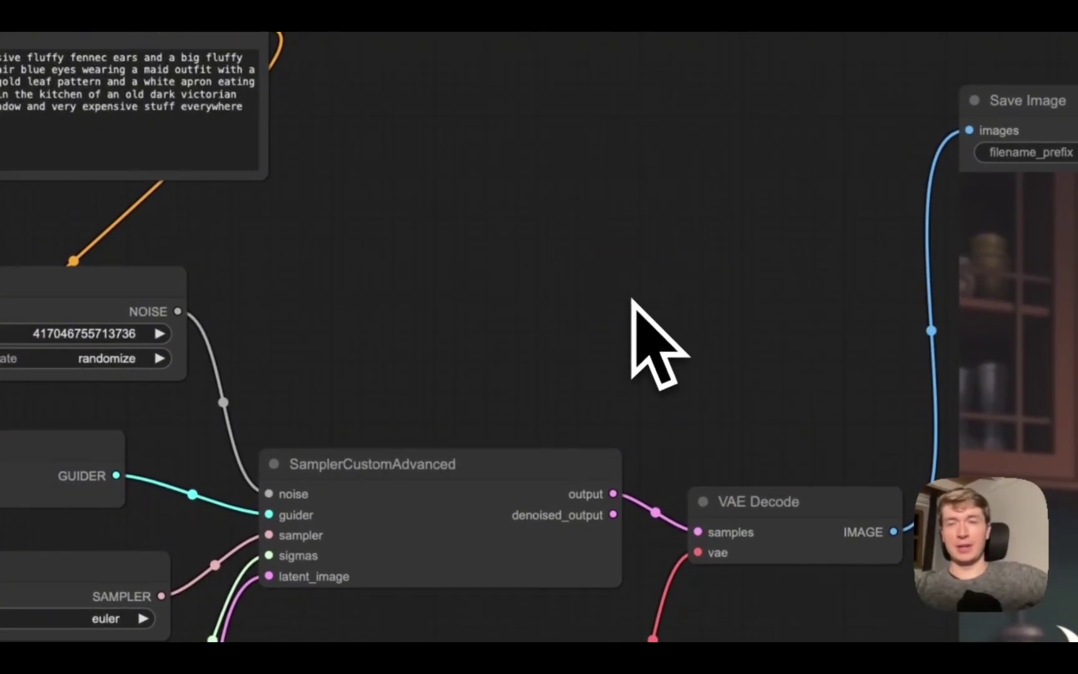
drag(599, 298, 769, 330)
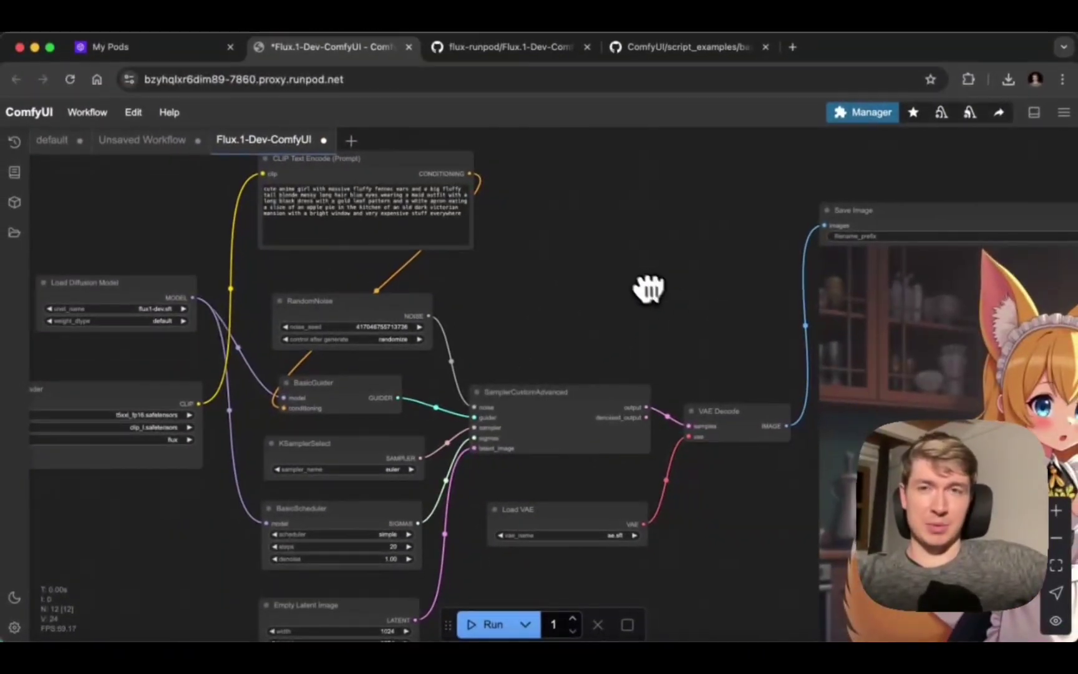
scroll(627, 312, down, 2)
scroll(643, 319, up, 3)
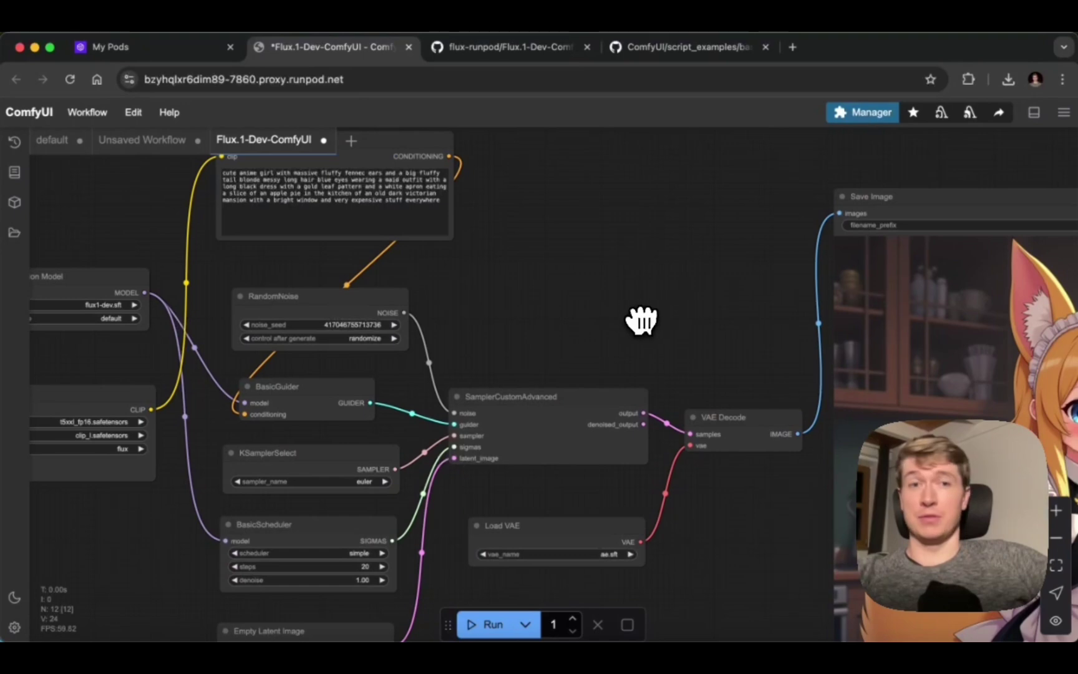